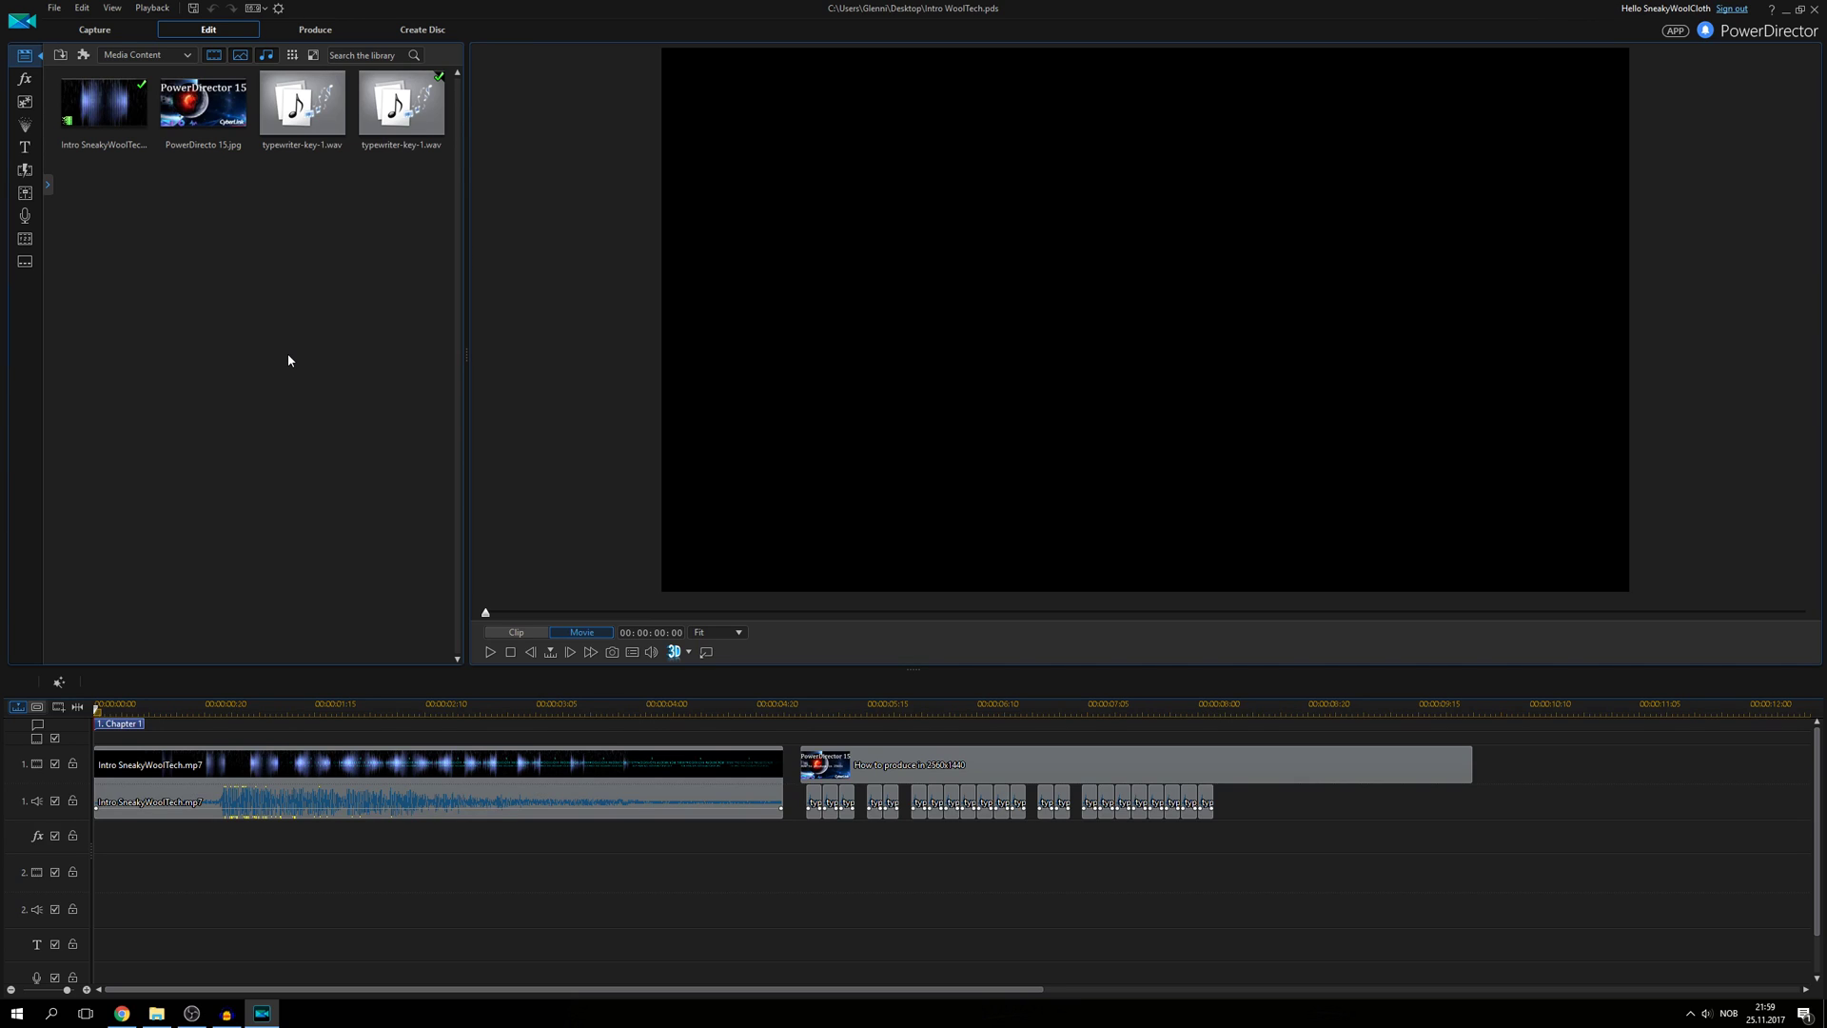
Step: Switch to the Produce workspace with H.264 AVC MP4 1920x1080 as the output format
{"action": "left_click", "coordinate": [374, 123]}
{"action": "left_click", "coordinate": [406, 442]}
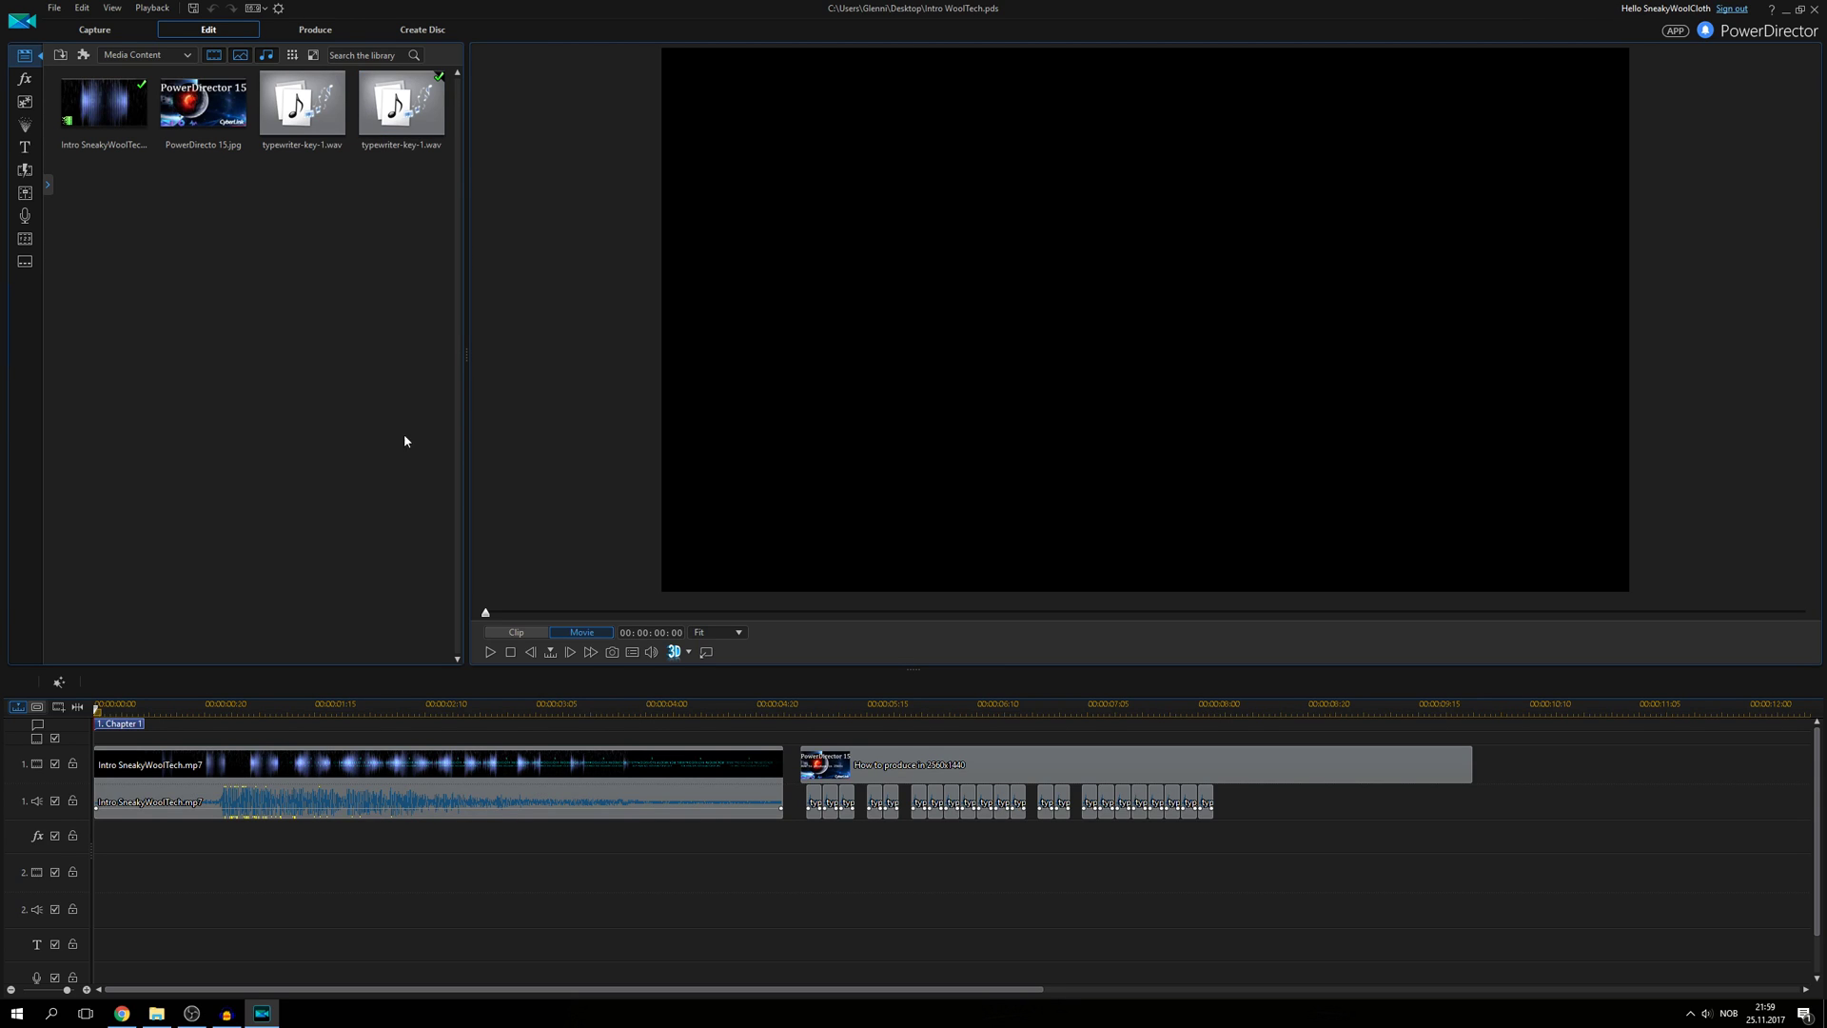
{"action": "left_click", "coordinate": [318, 30]}
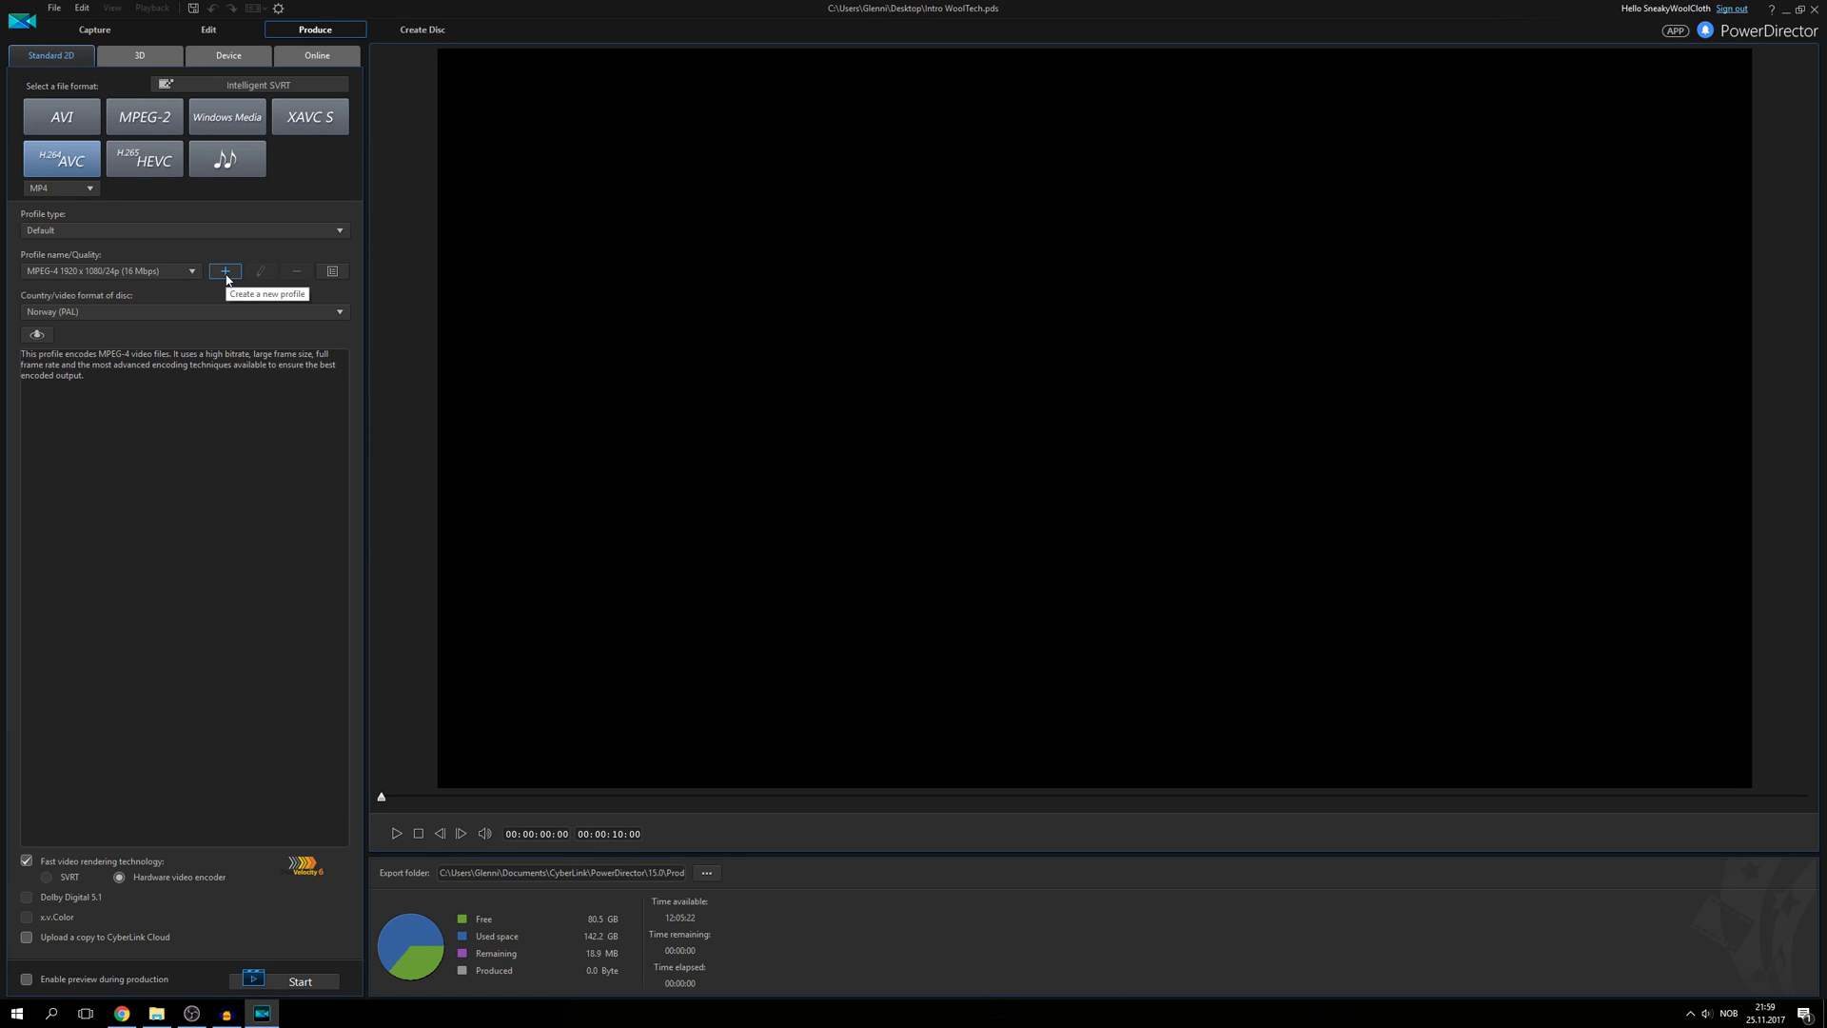
Step: Create a new H.264 quality profile named 'Youtube'
{"action": "left_click", "coordinate": [227, 271]}
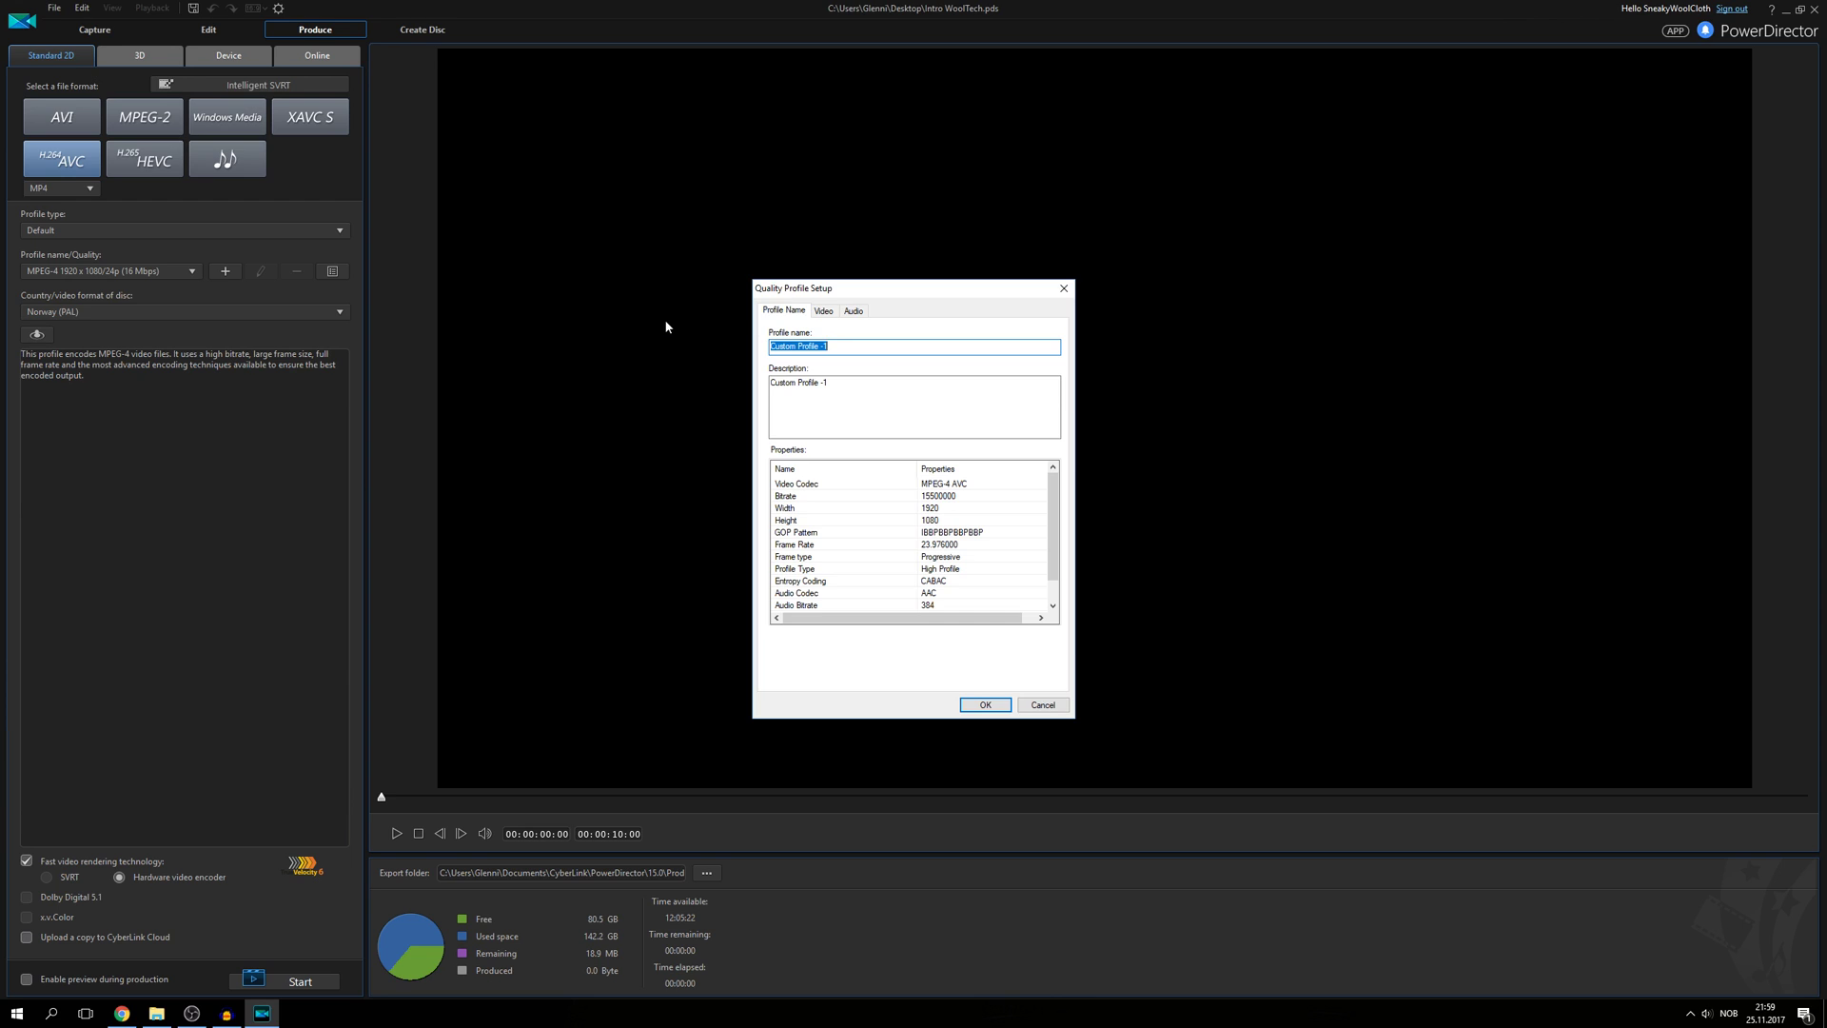
{"action": "type", "text": "Youtube"}
Step: Set the Youtube profile video to 2704 x 1524, 60 fps, 60000 Kbps, with dynamic GOP
{"action": "left_click", "coordinate": [828, 315]}
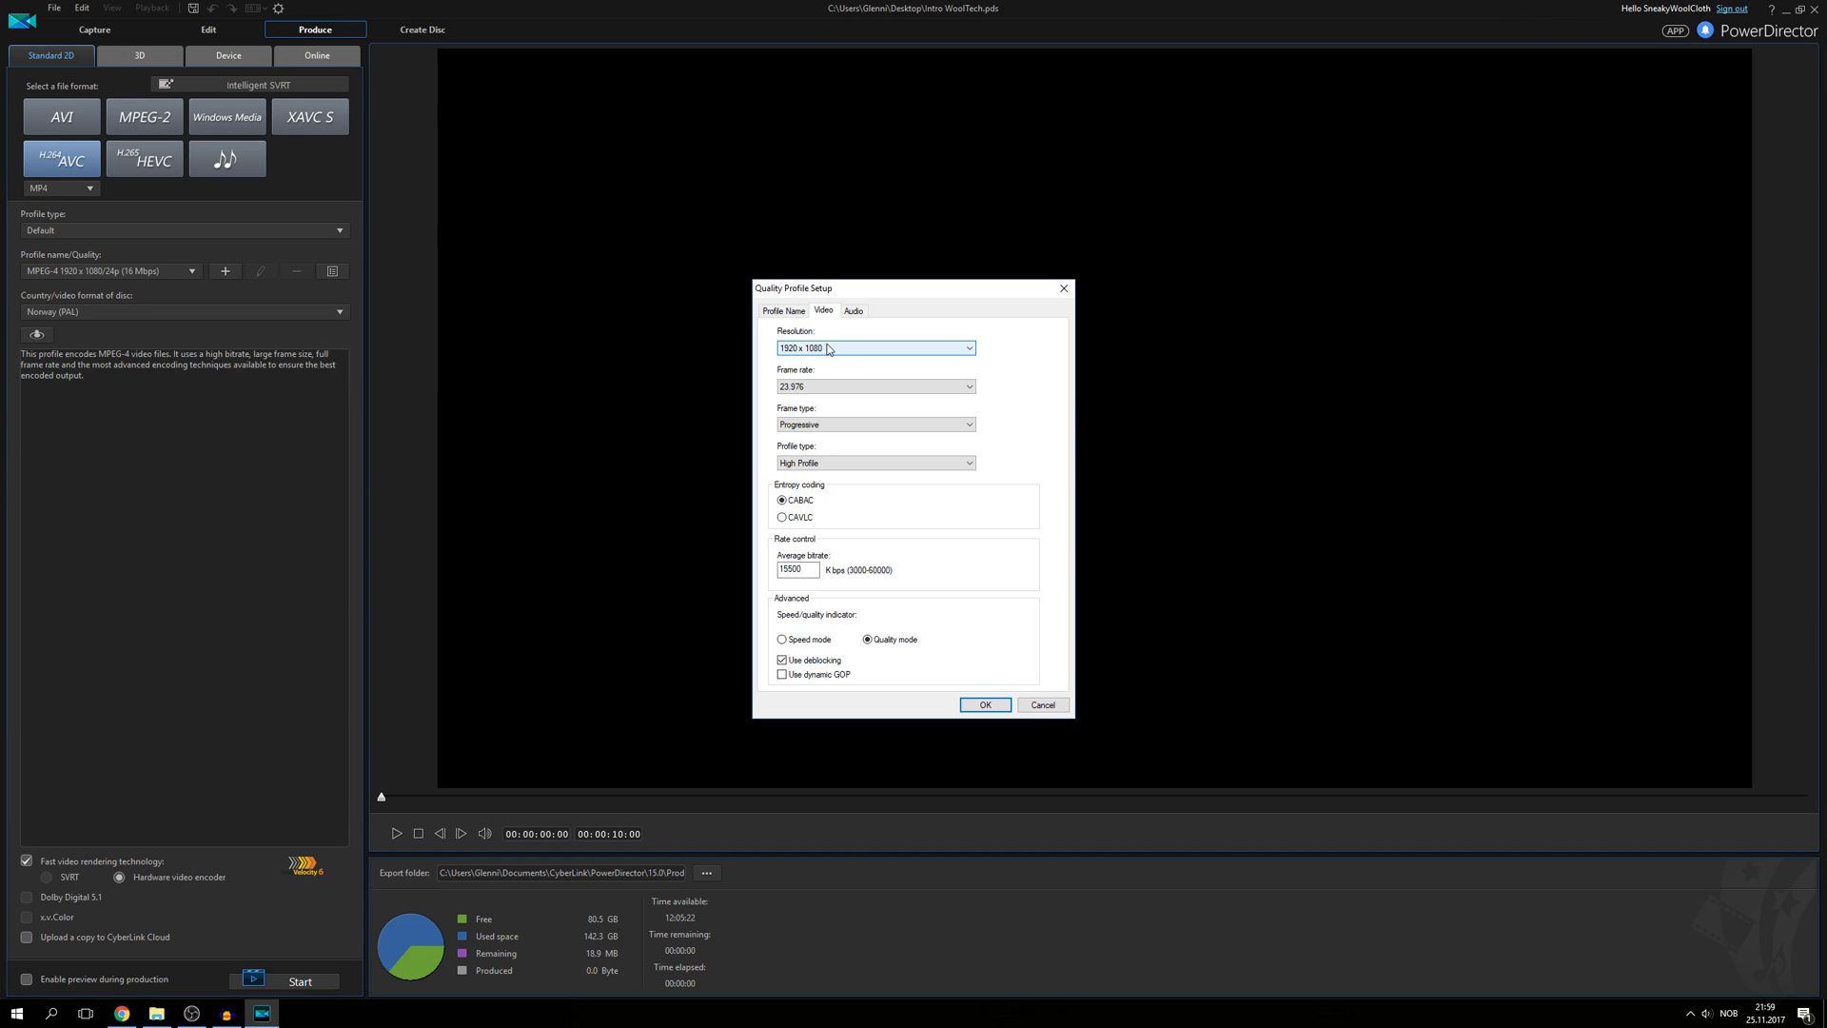
{"action": "left_click", "coordinate": [829, 350]}
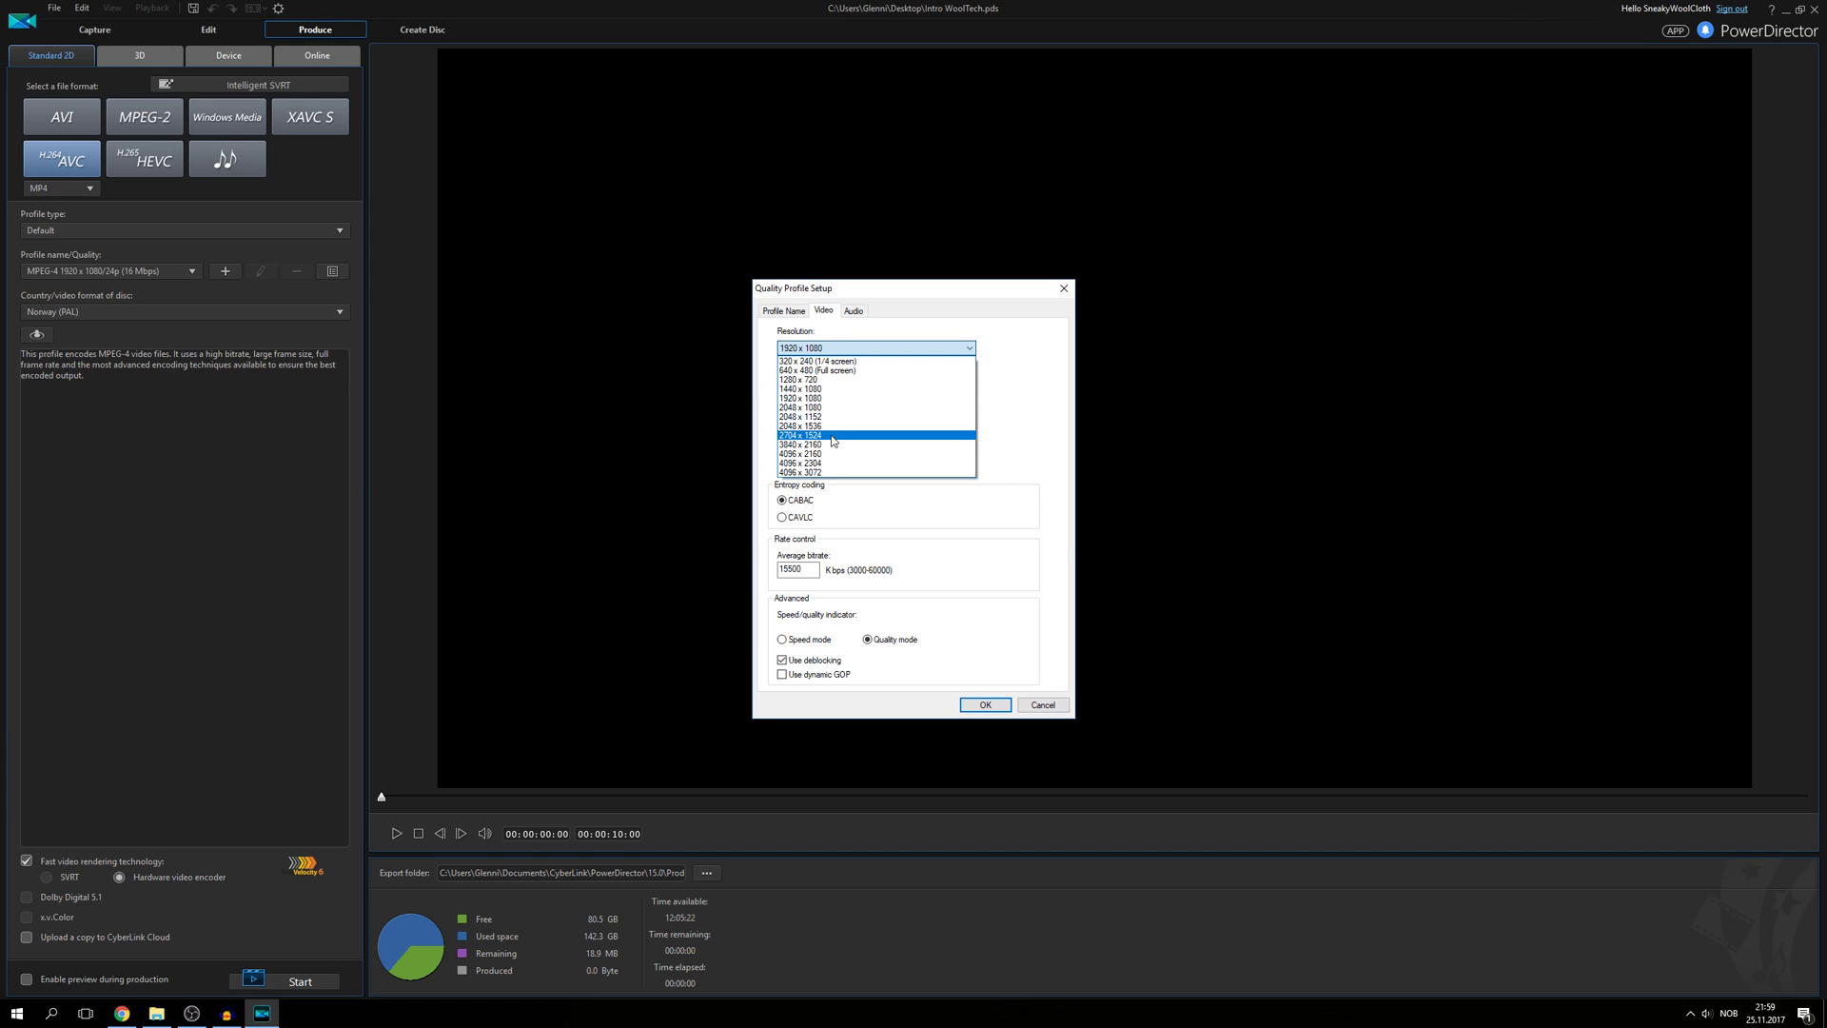
{"action": "left_click", "coordinate": [832, 435]}
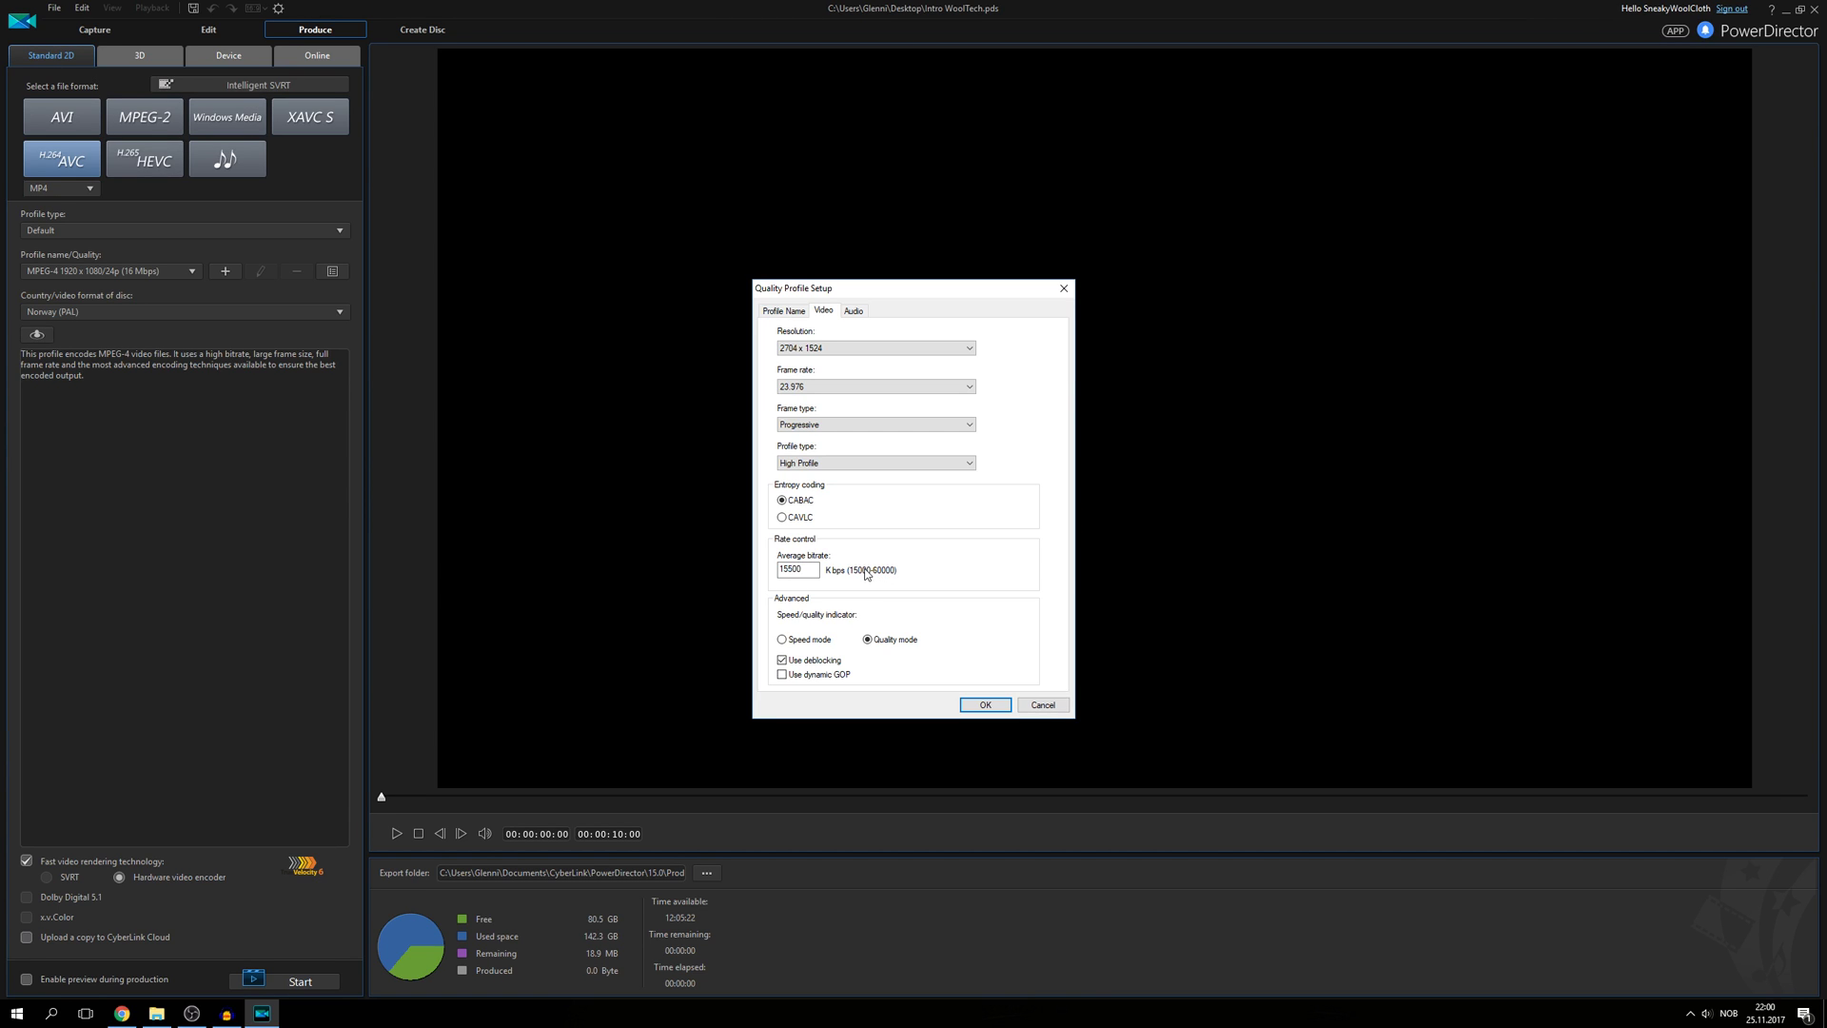
{"action": "left_click", "coordinate": [883, 390]}
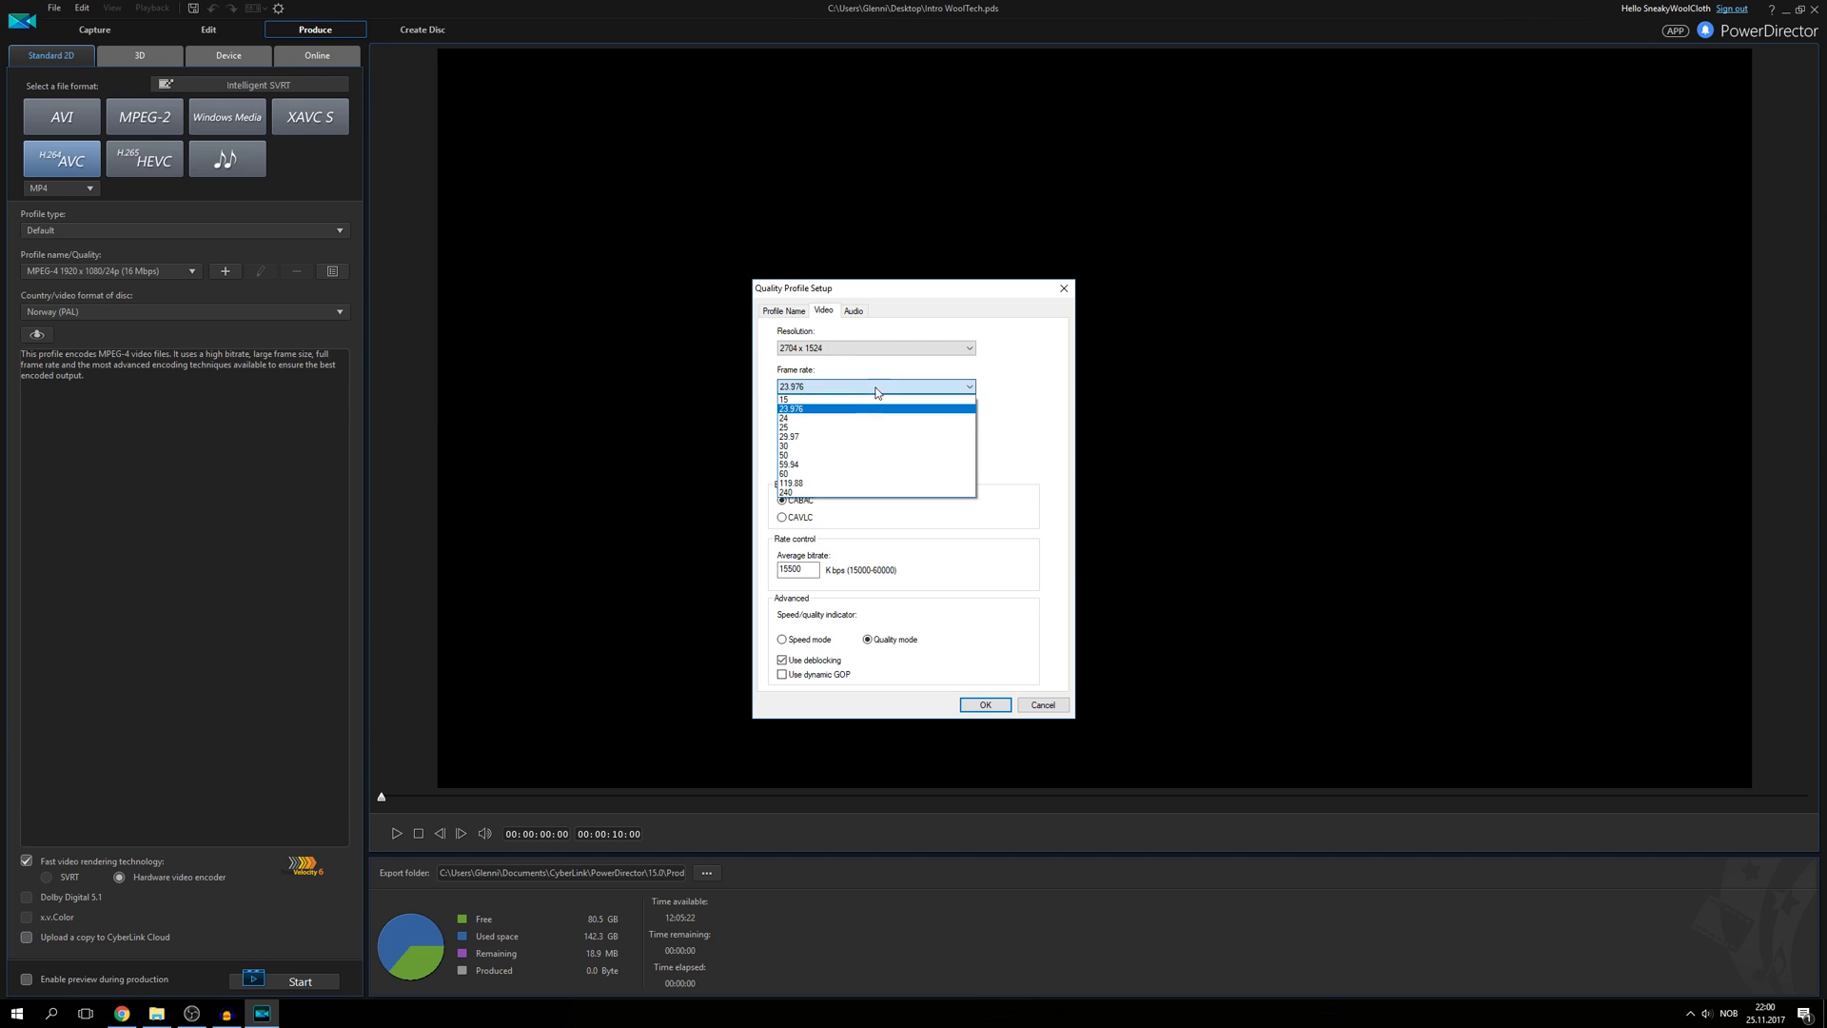
{"action": "left_click", "coordinate": [844, 474]}
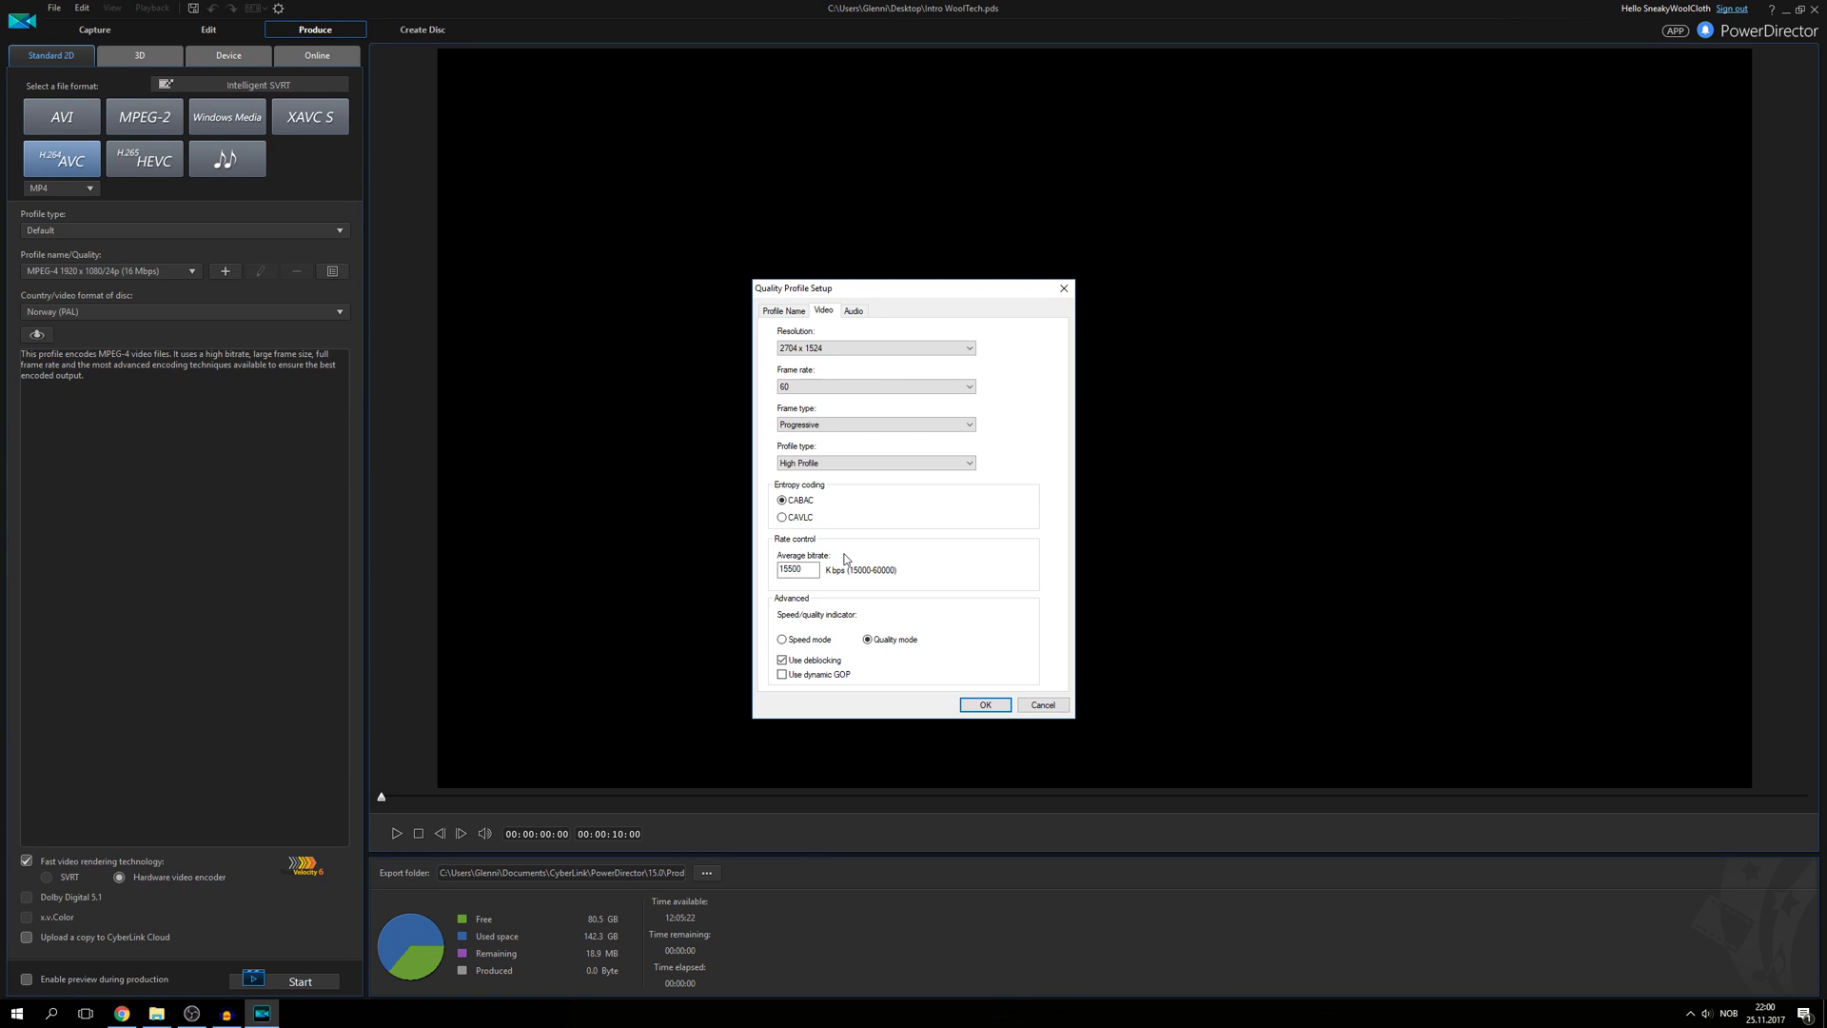
{"action": "left_click_drag", "start_coordinate": [819, 570], "coordinate": [647, 571]}
{"action": "type", "text": "60000"}
{"action": "left_click", "coordinate": [781, 674]}
Step: Set 384 Kbps stereo AAC audio and save the Youtube profile
{"action": "left_click", "coordinate": [856, 313]}
{"action": "left_click", "coordinate": [884, 439]}
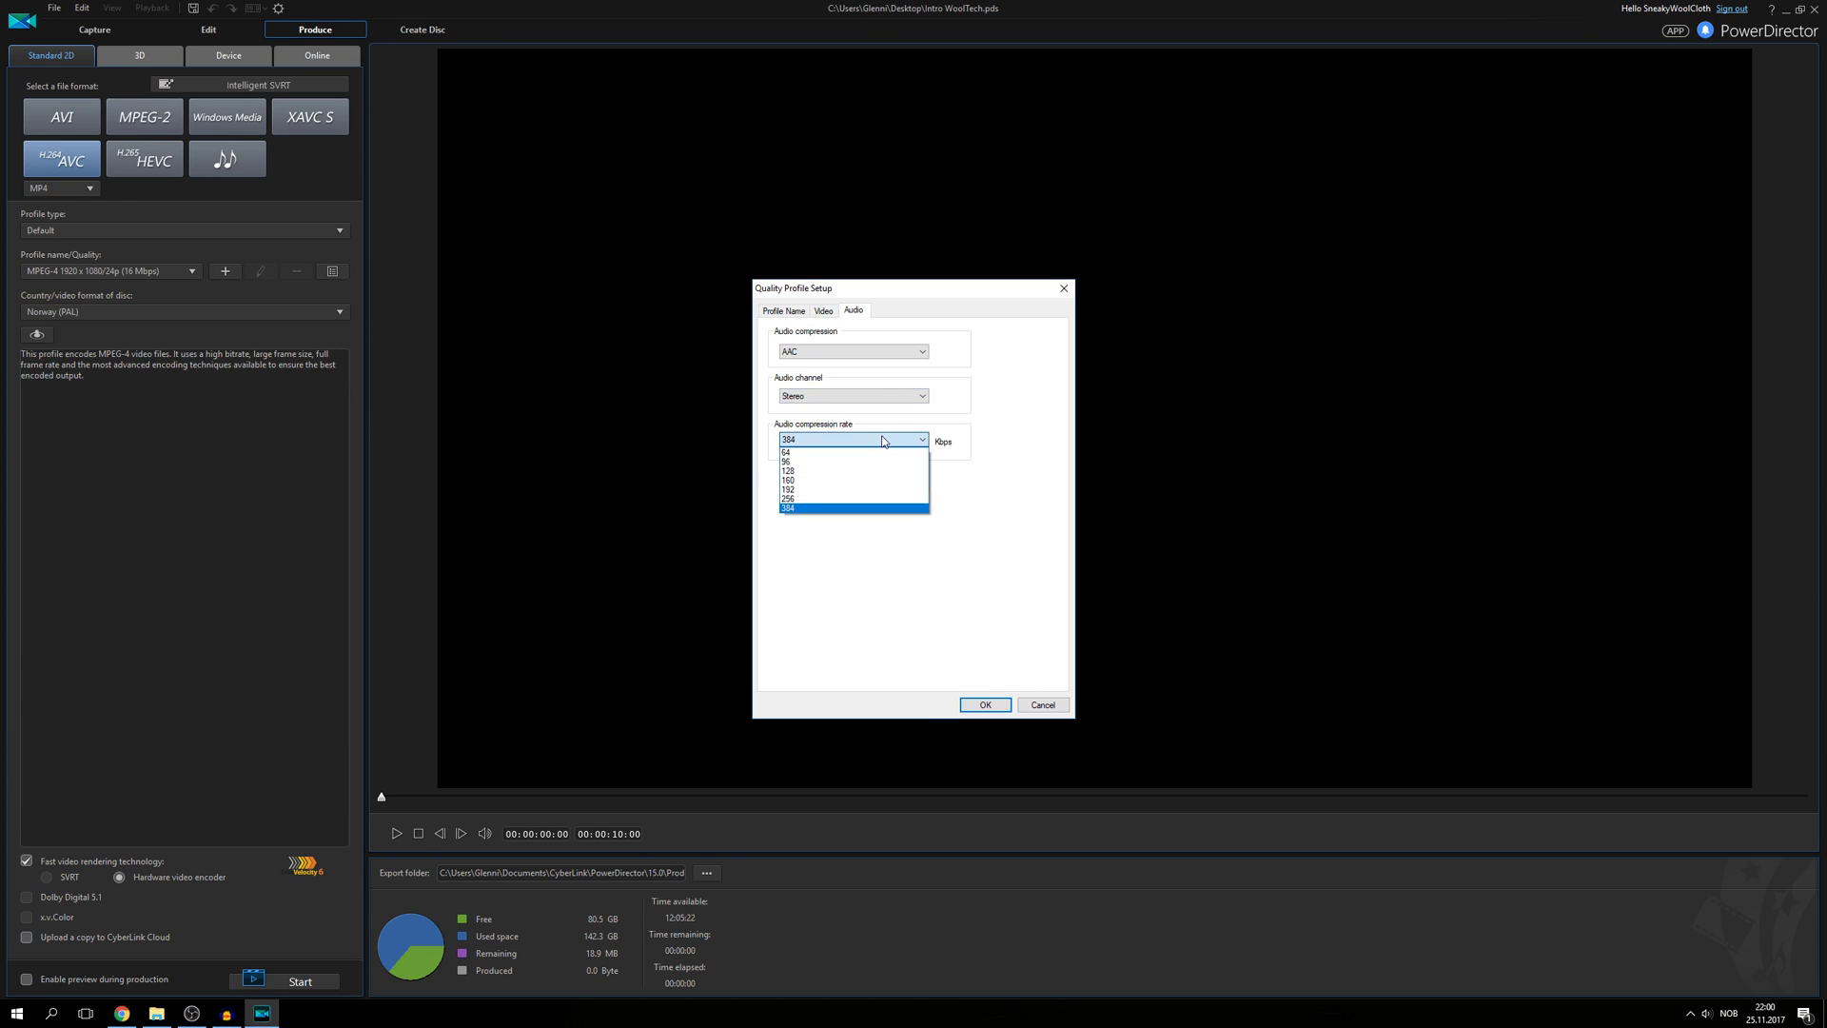
{"action": "left_click", "coordinate": [850, 509]}
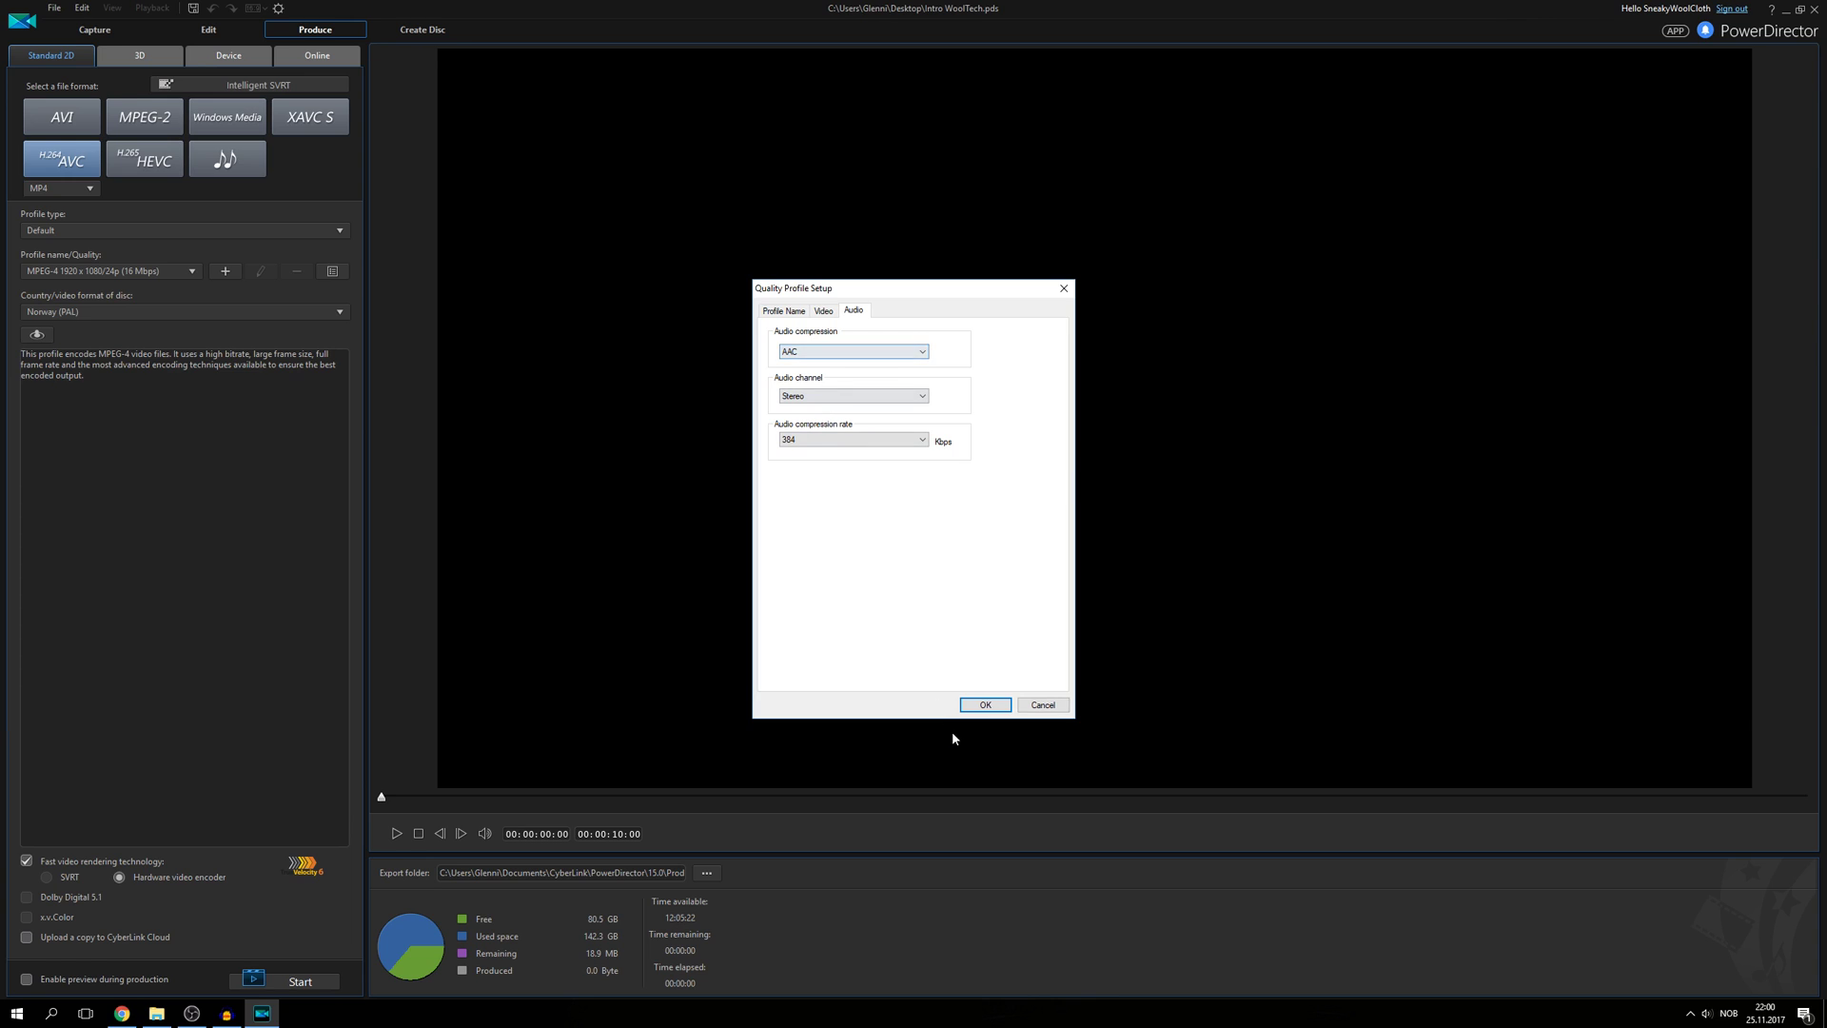
{"action": "left_click", "coordinate": [985, 706]}
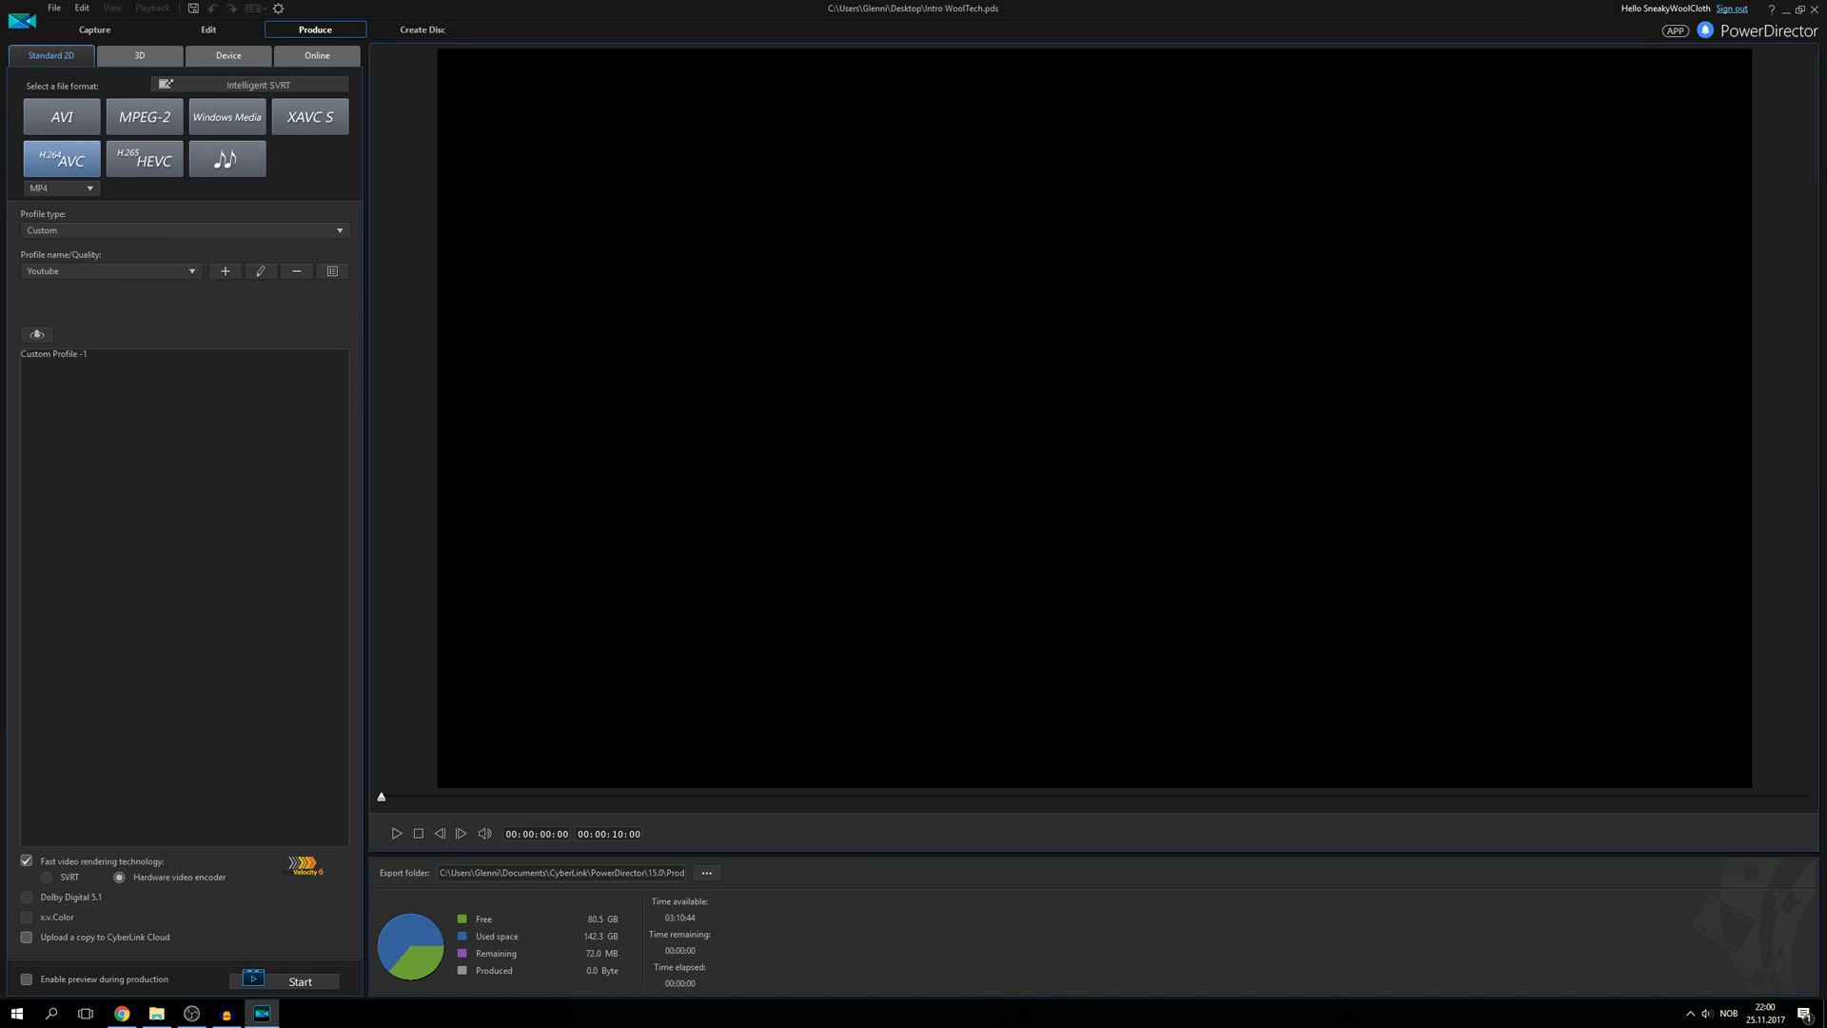
Step: Close PowerDirector and browse to the user's AppData\Roaming folder under Brukere
{"action": "left_click", "coordinate": [1814, 9]}
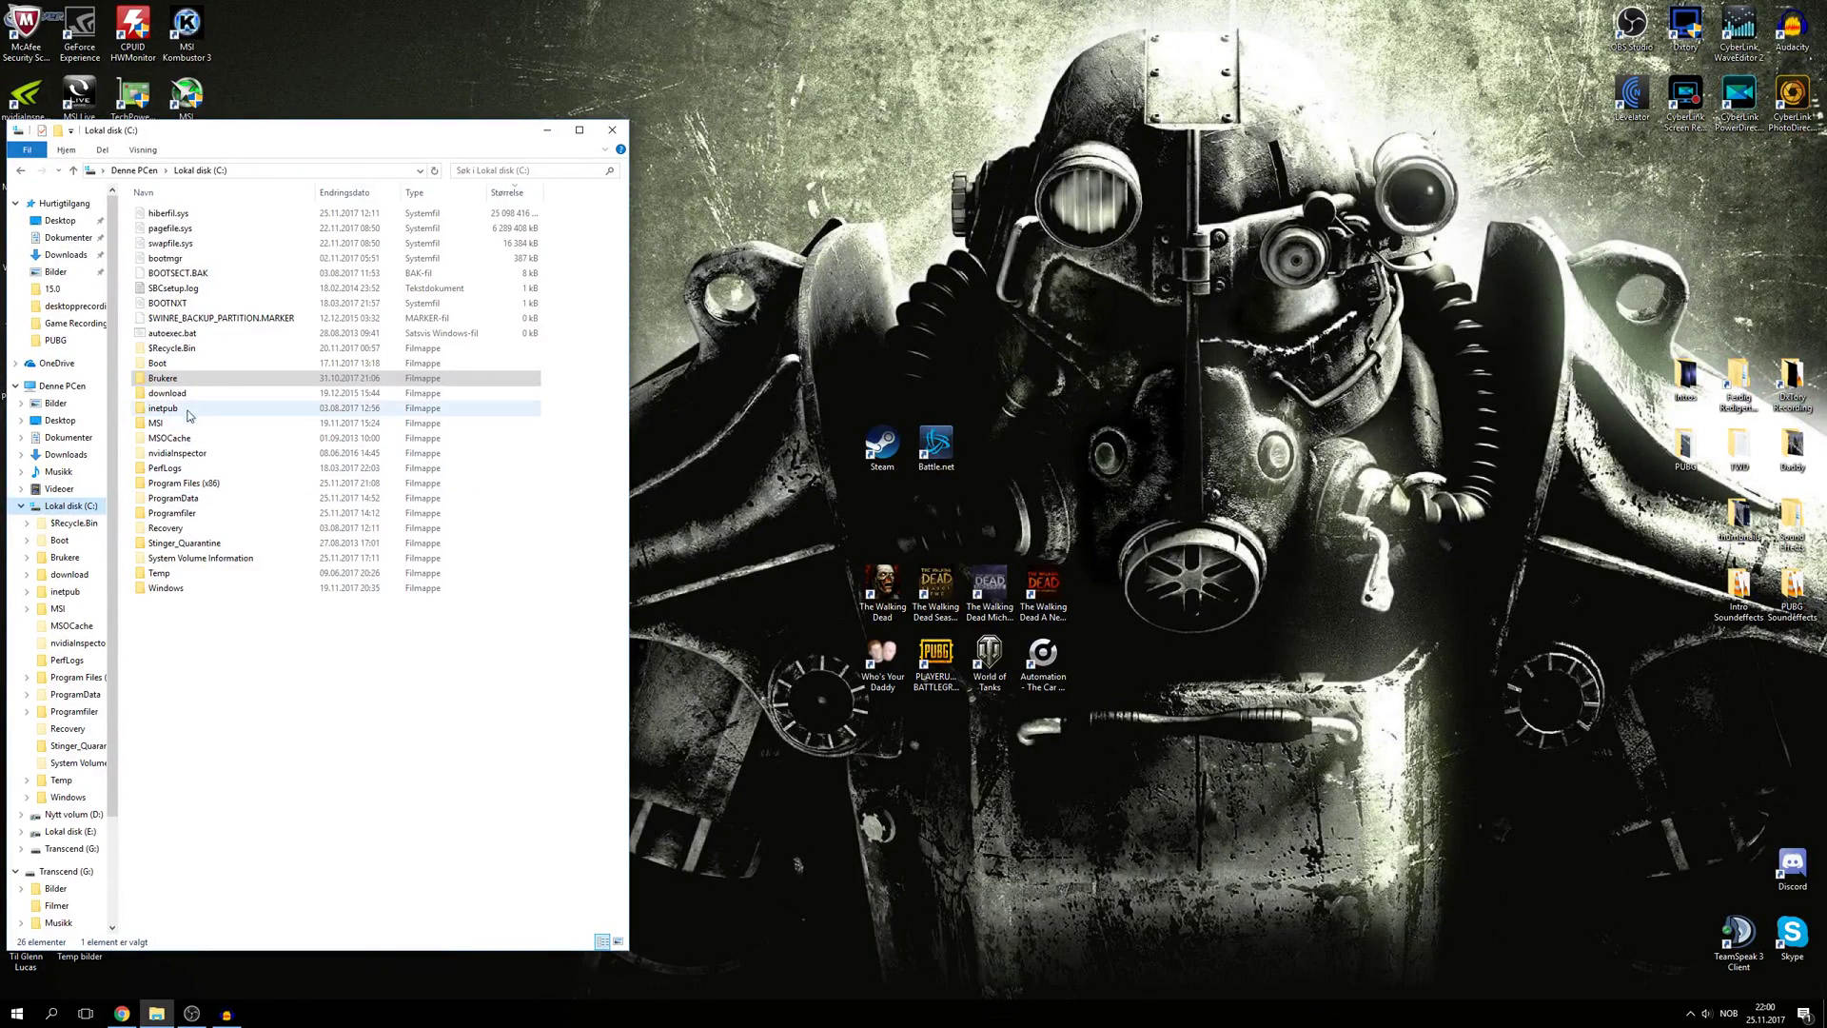
{"action": "left_click", "coordinate": [171, 382]}
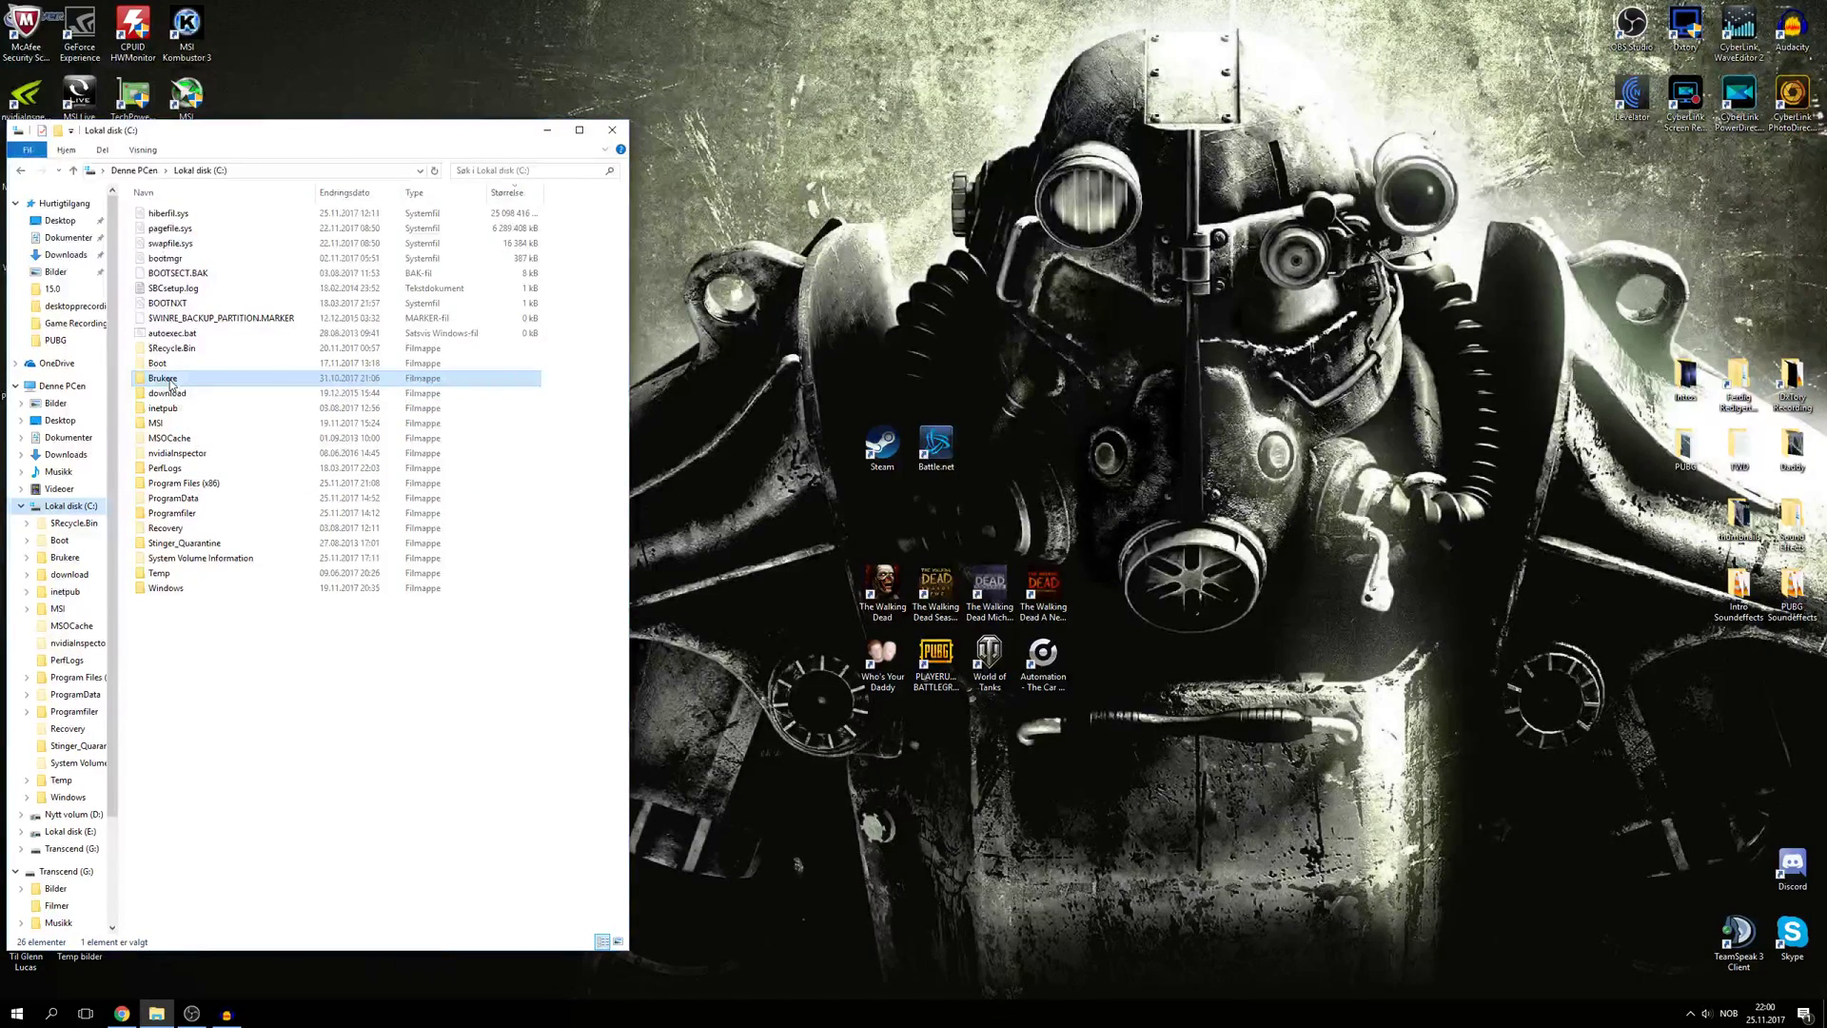
{"action": "double_click", "coordinate": [169, 383]}
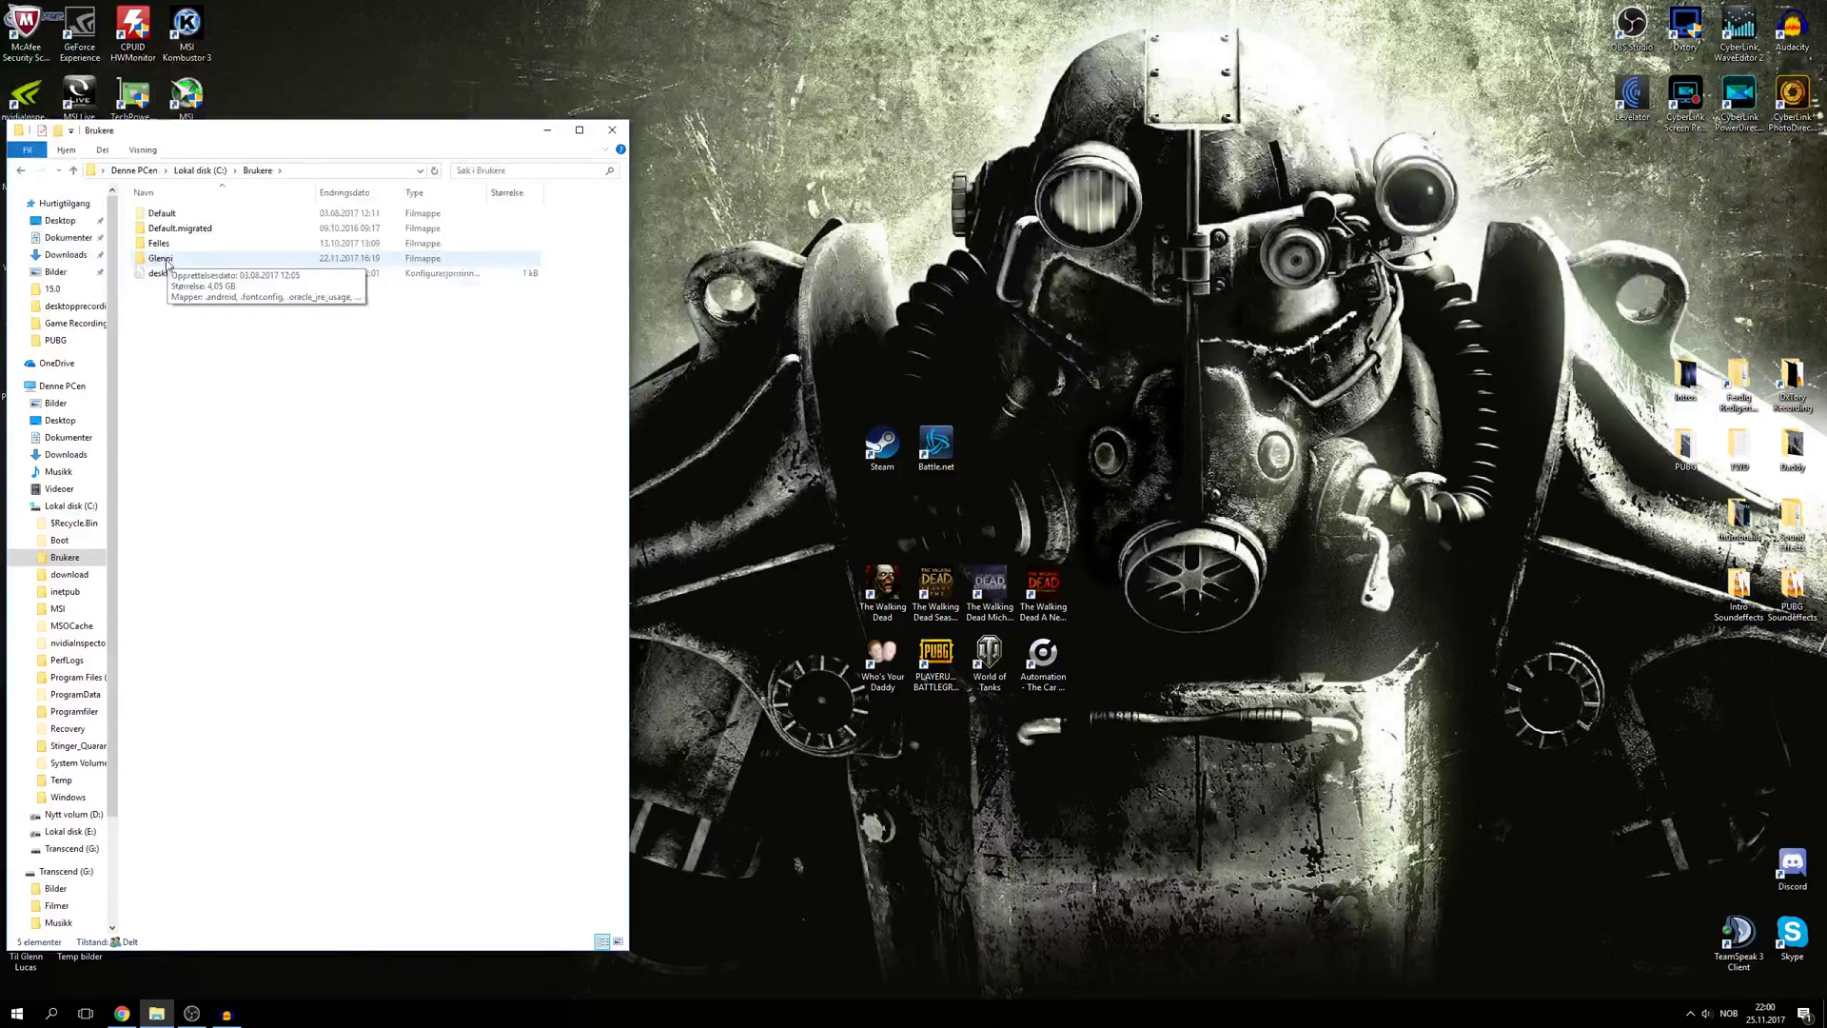
{"action": "double_click", "coordinate": [167, 264]}
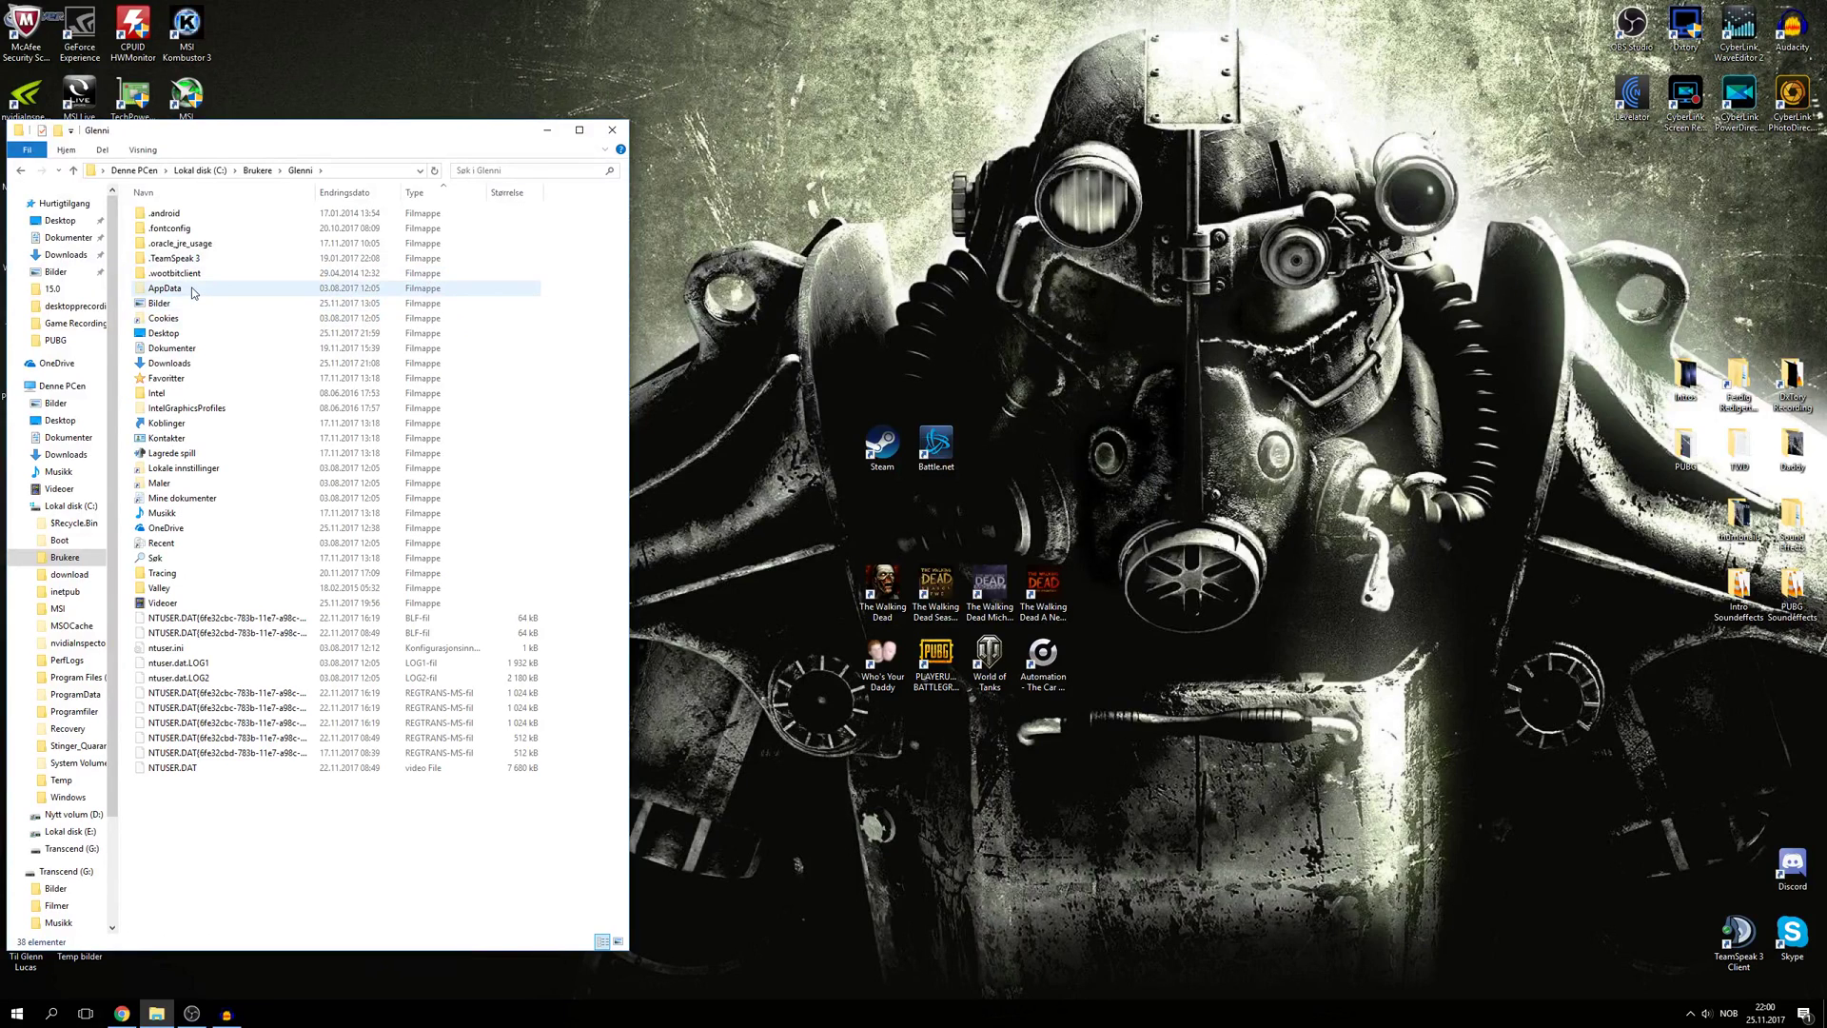
{"action": "double_click", "coordinate": [194, 290]}
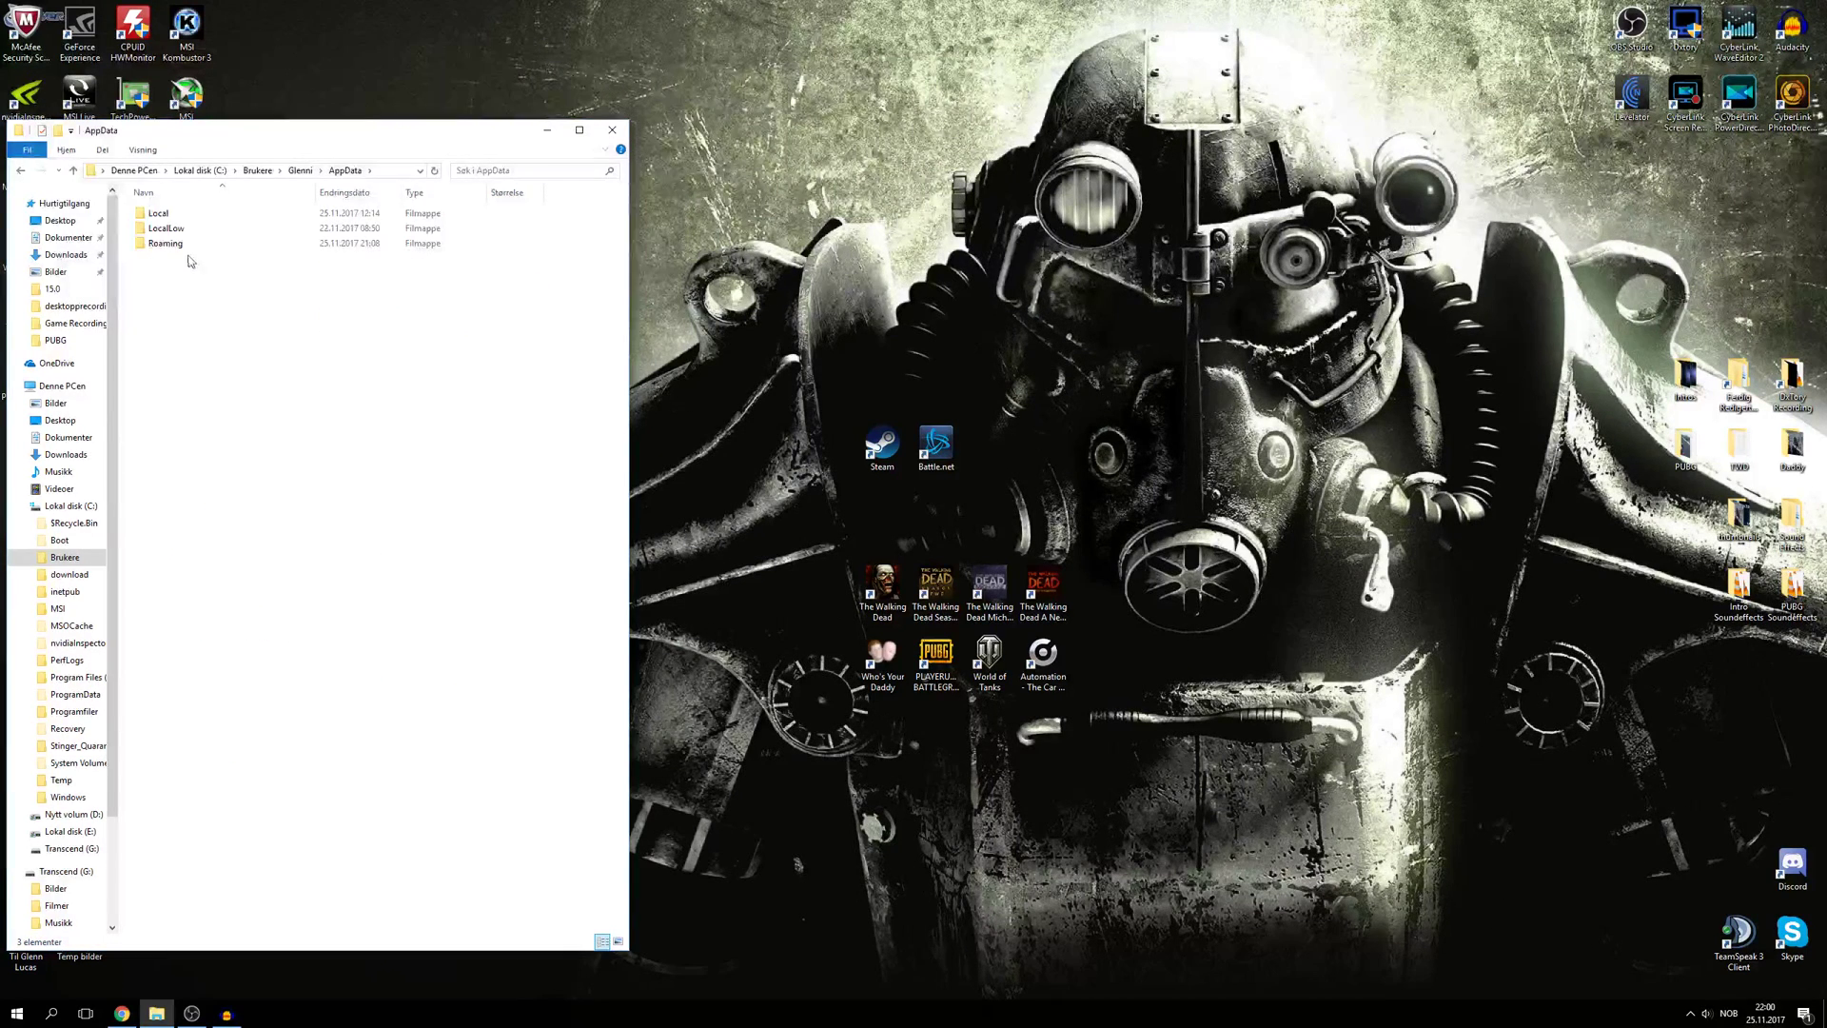
{"action": "double_click", "coordinate": [187, 246]}
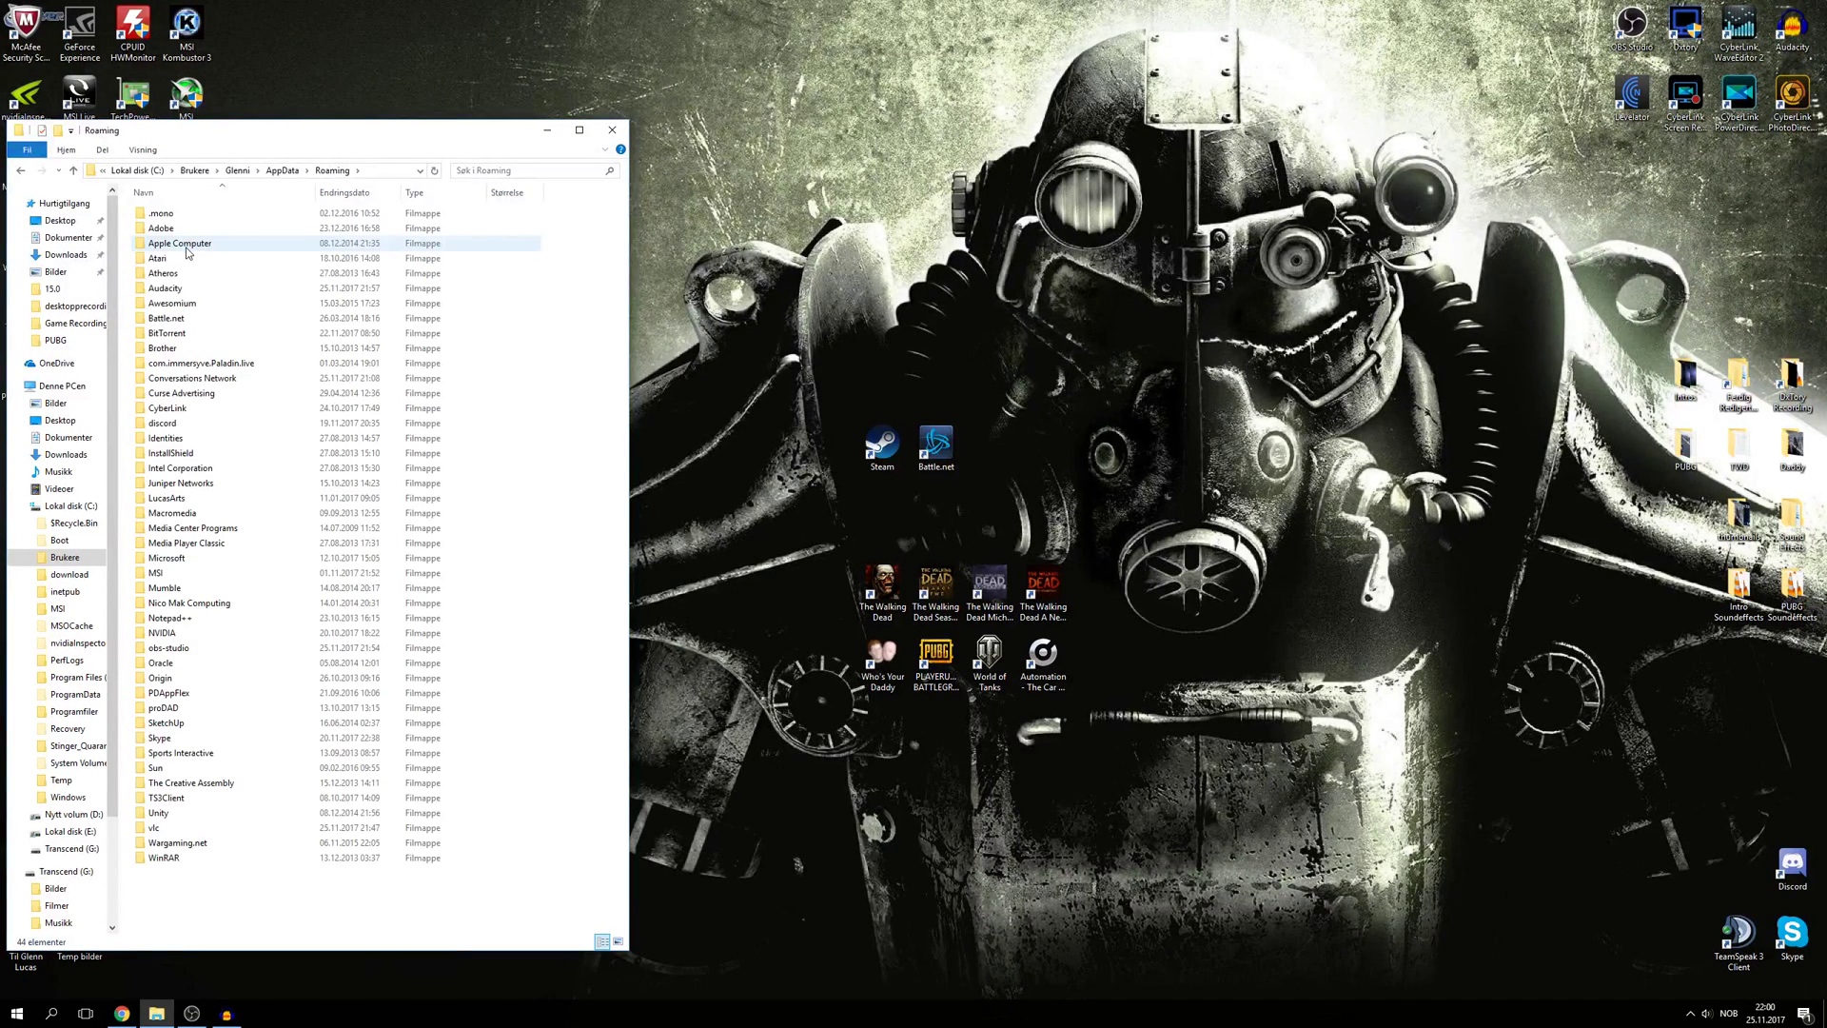
Step: Open Profile.ini from CyberLink\PowerDirector\15.0\UserConfigure in Notepad
{"action": "double_click", "coordinate": [195, 412]}
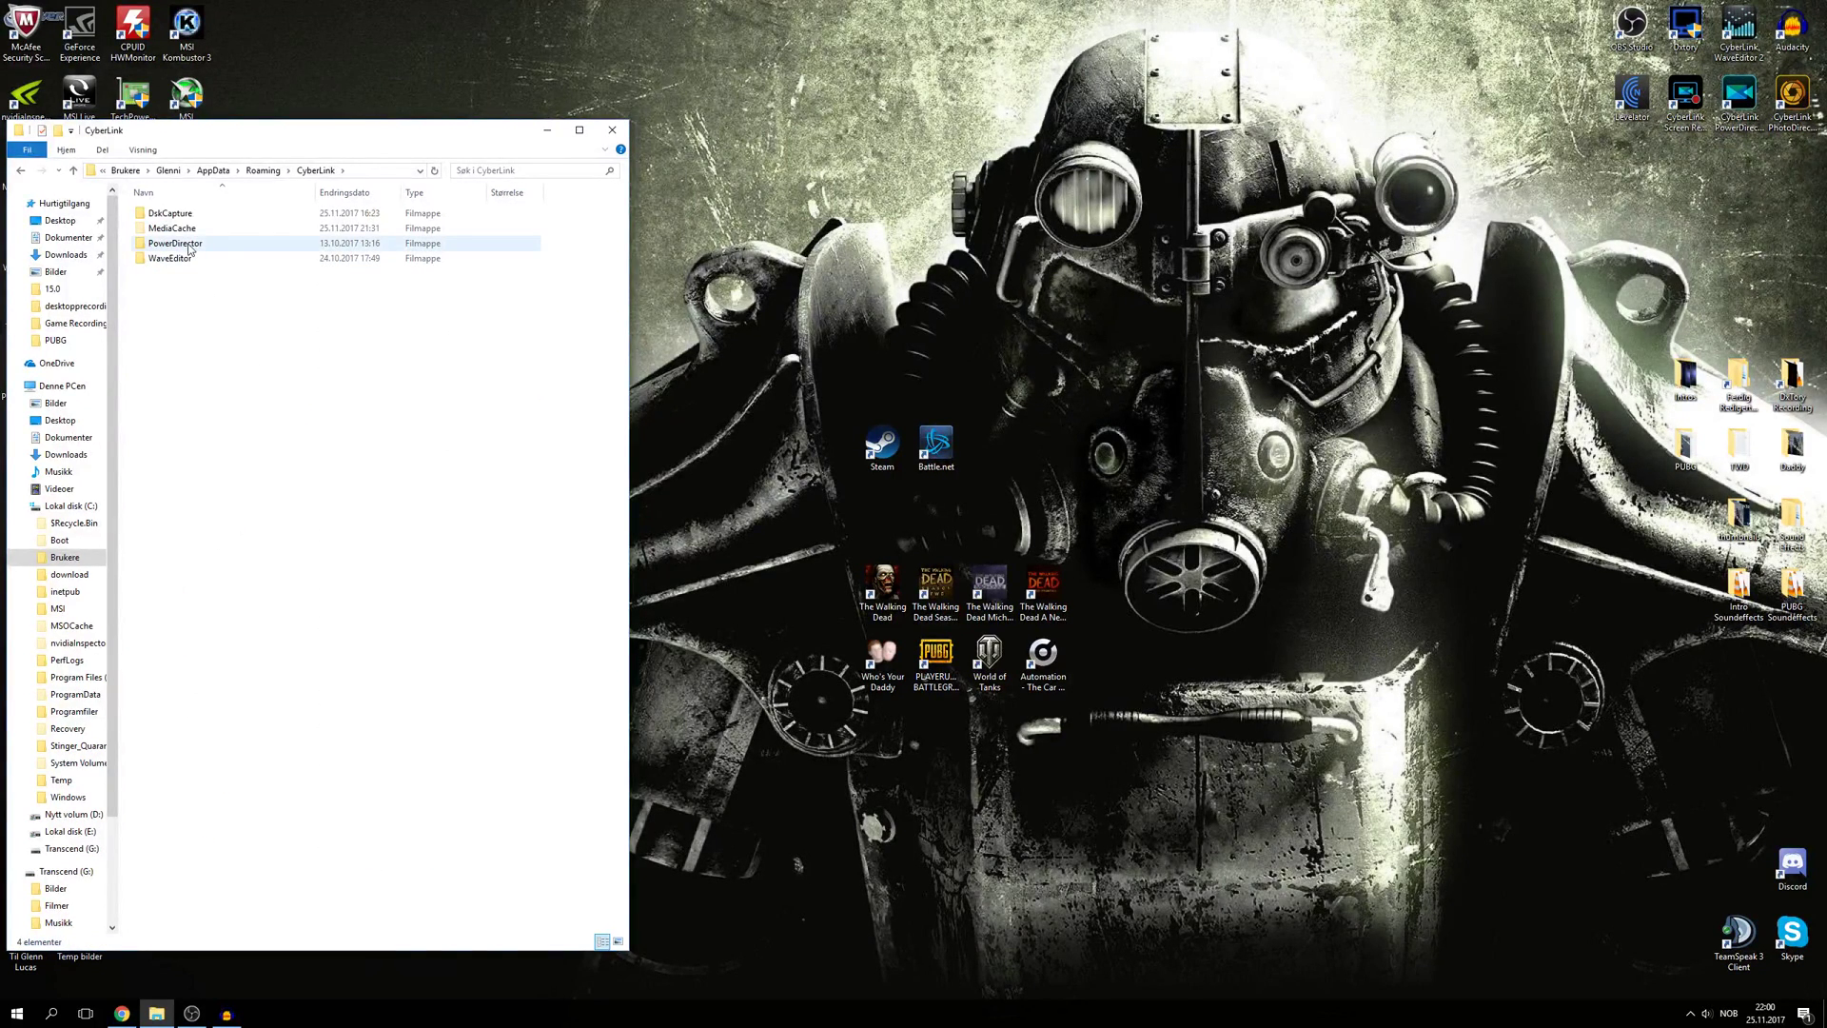
{"action": "double_click", "coordinate": [189, 245]}
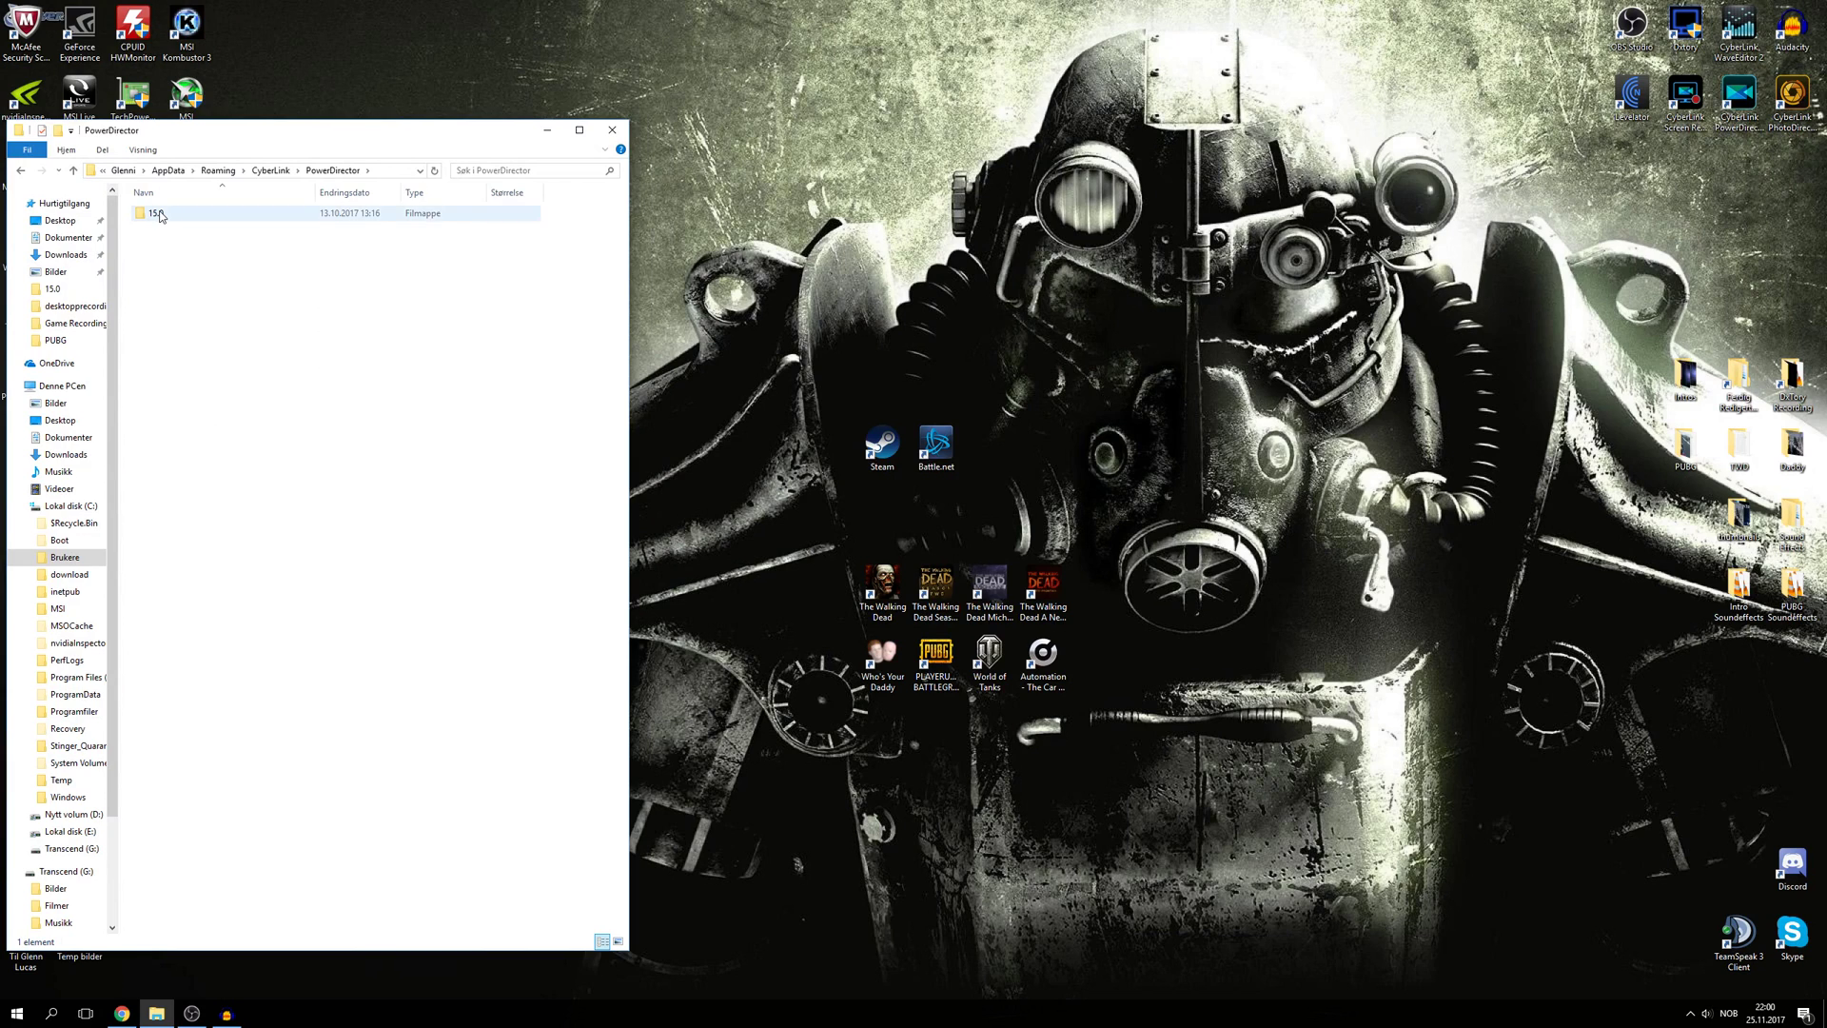
{"action": "double_click", "coordinate": [160, 214]}
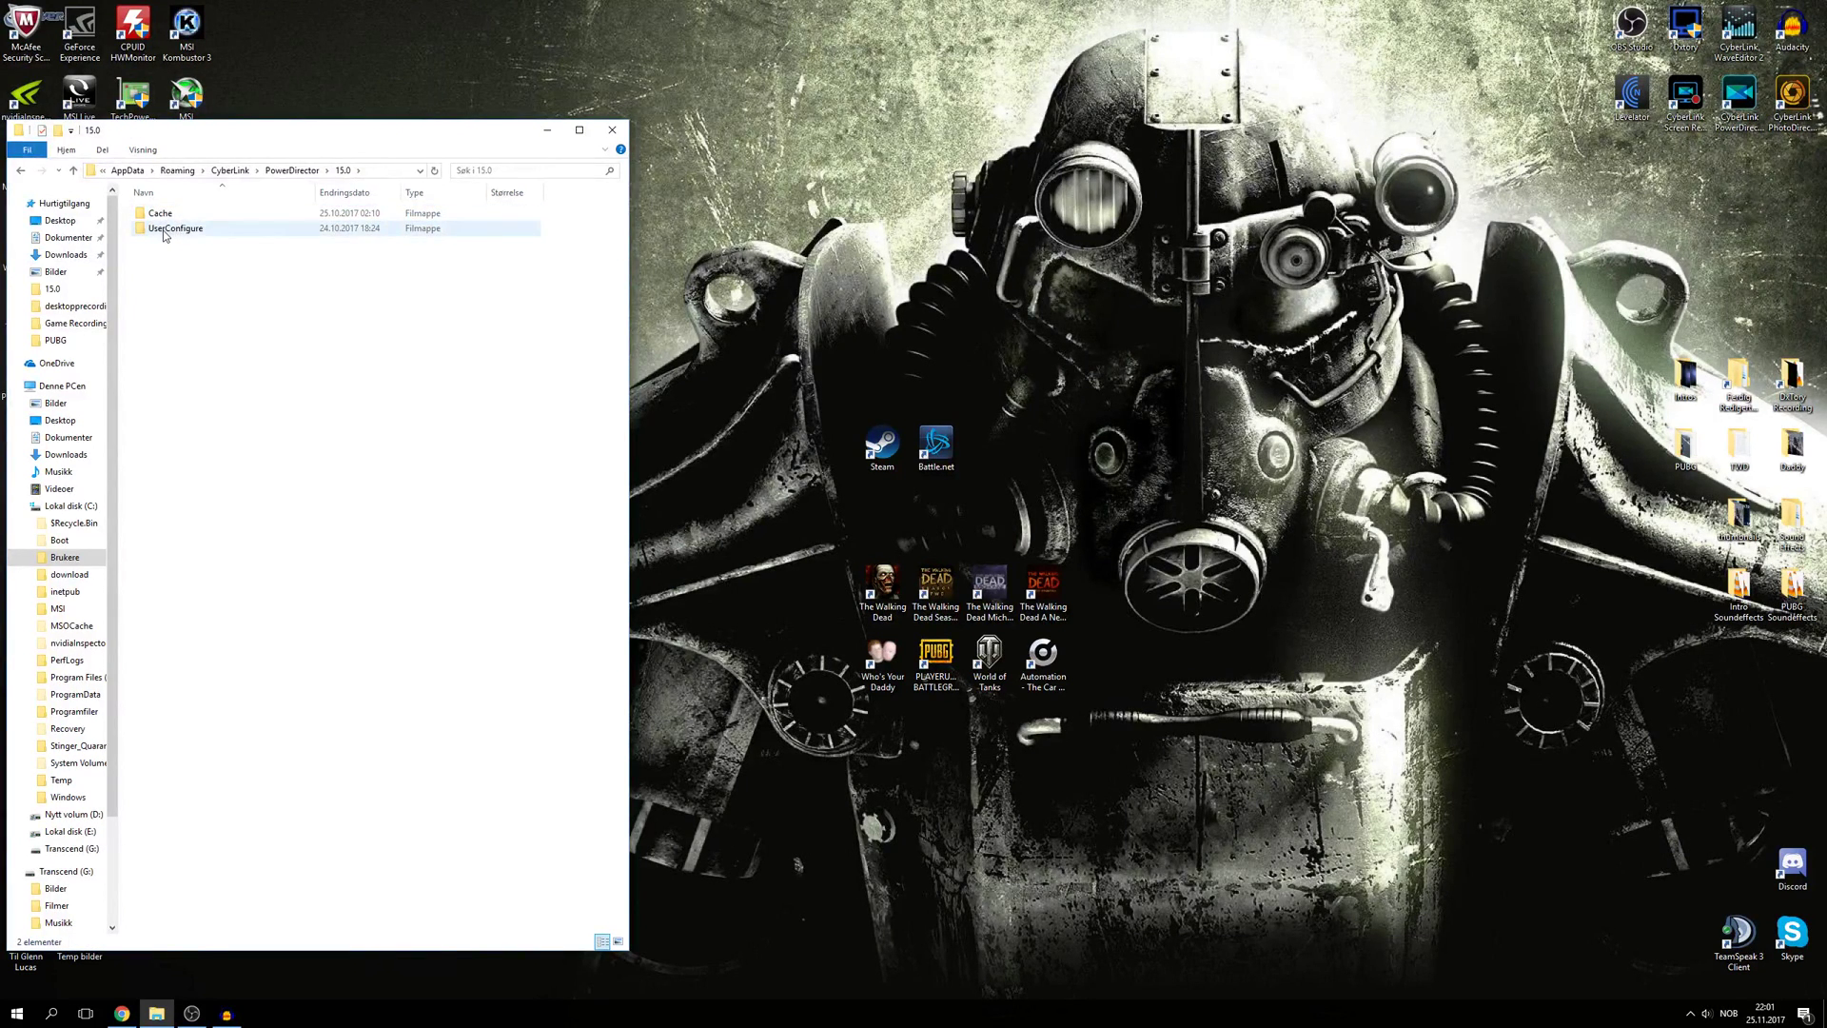
{"action": "double_click", "coordinate": [179, 229]}
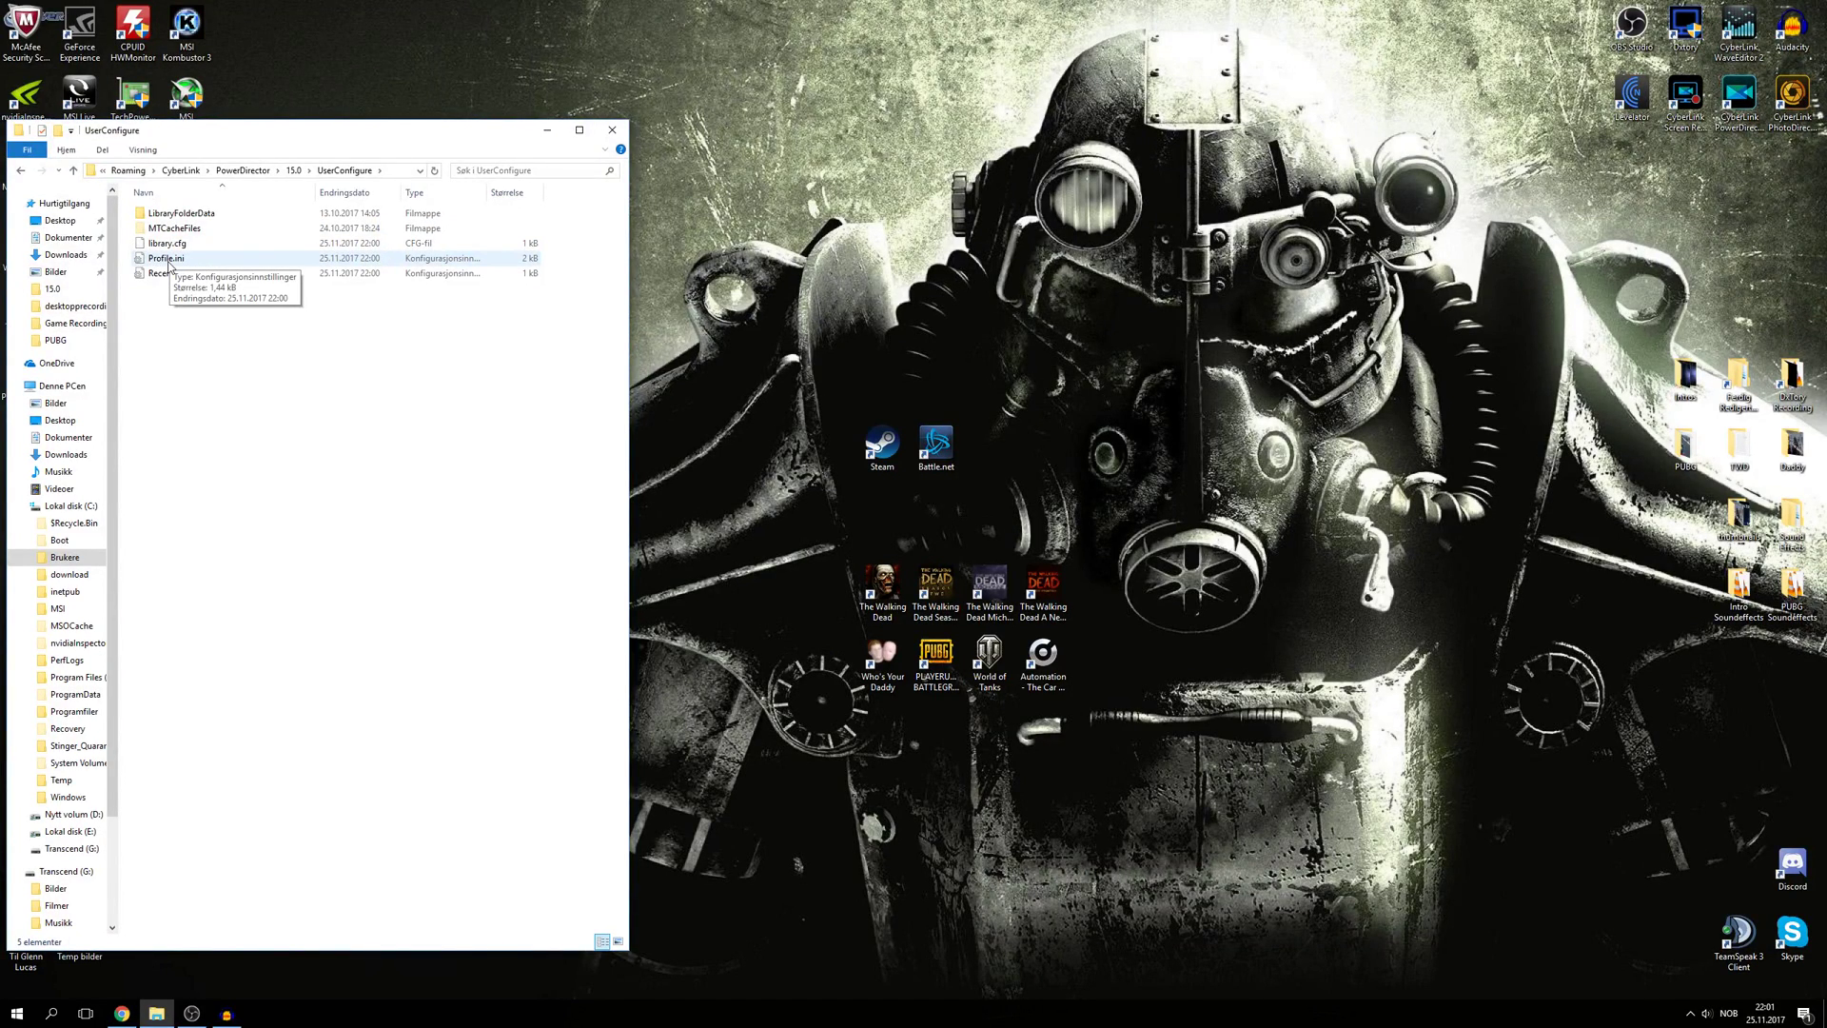
{"action": "double_click", "coordinate": [166, 259]}
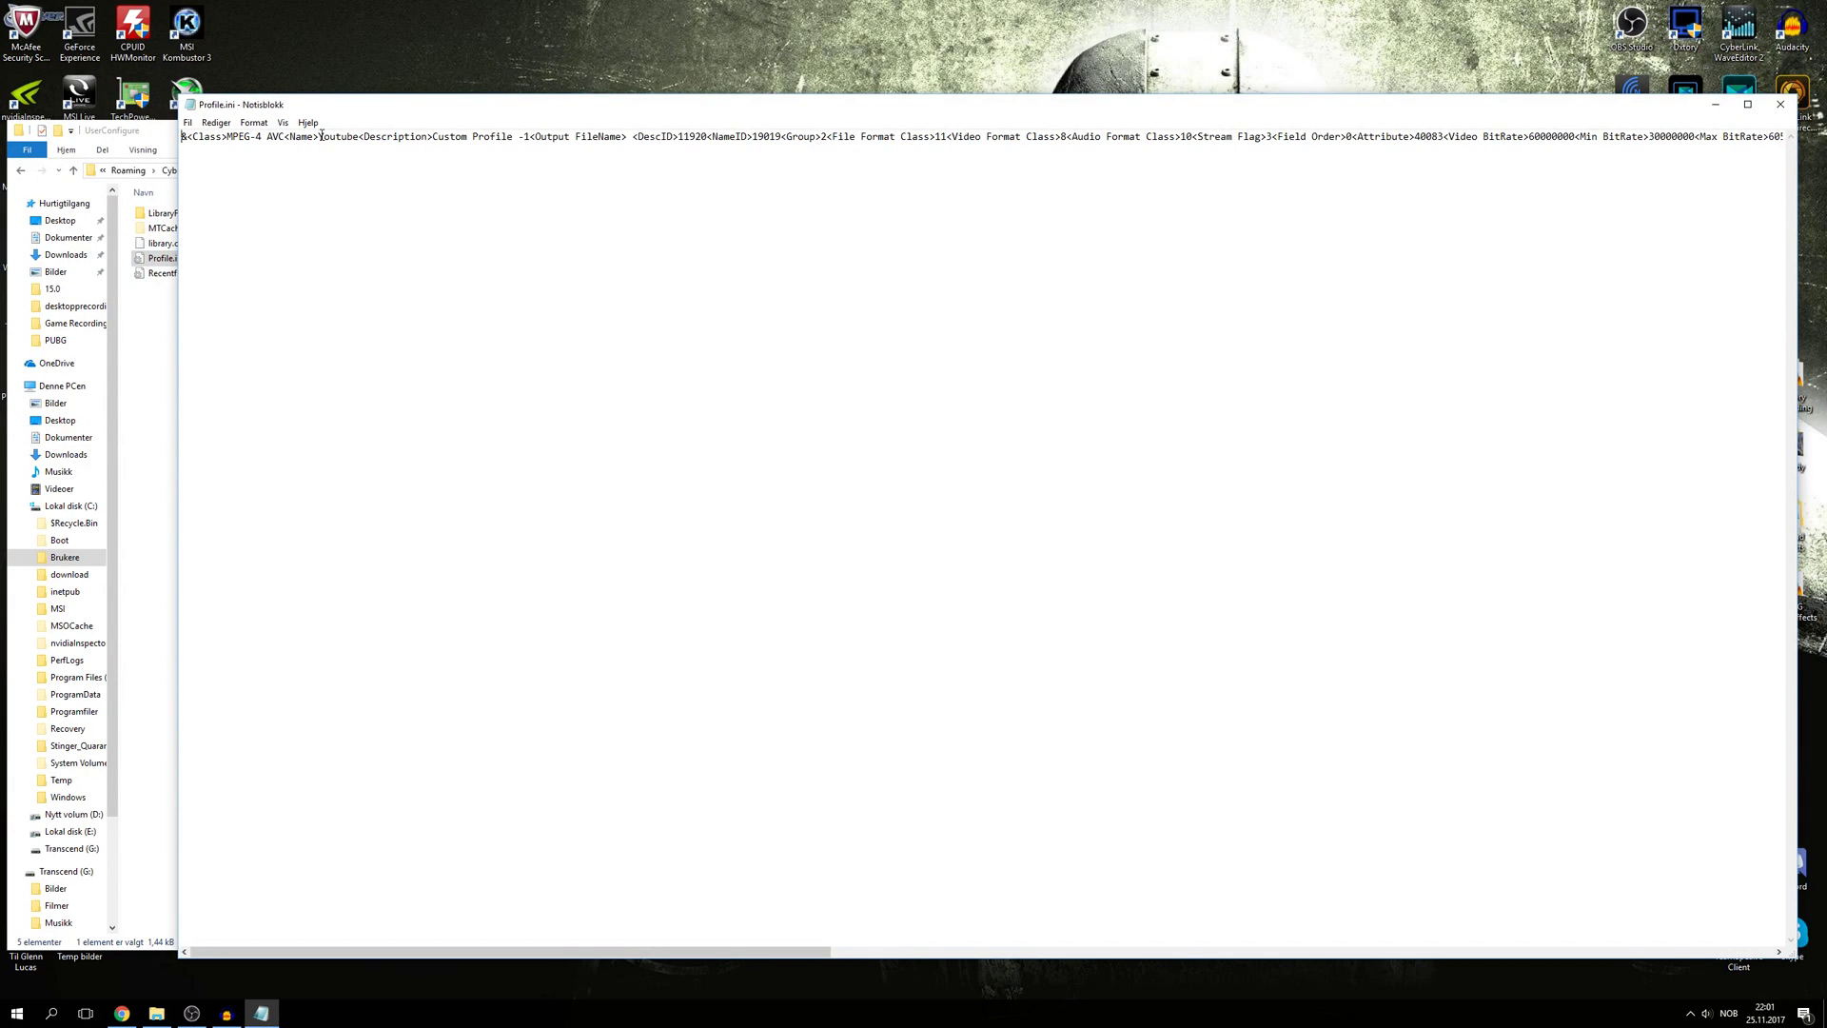
Step: Change Profile.ini's Youtube entry from 2704x1524 to 2560x1440 and save on closing Notepad
{"action": "left_click_drag", "start_coordinate": [319, 136], "coordinate": [354, 136]}
{"action": "left_click_drag", "start_coordinate": [616, 951], "coordinate": [1095, 912]}
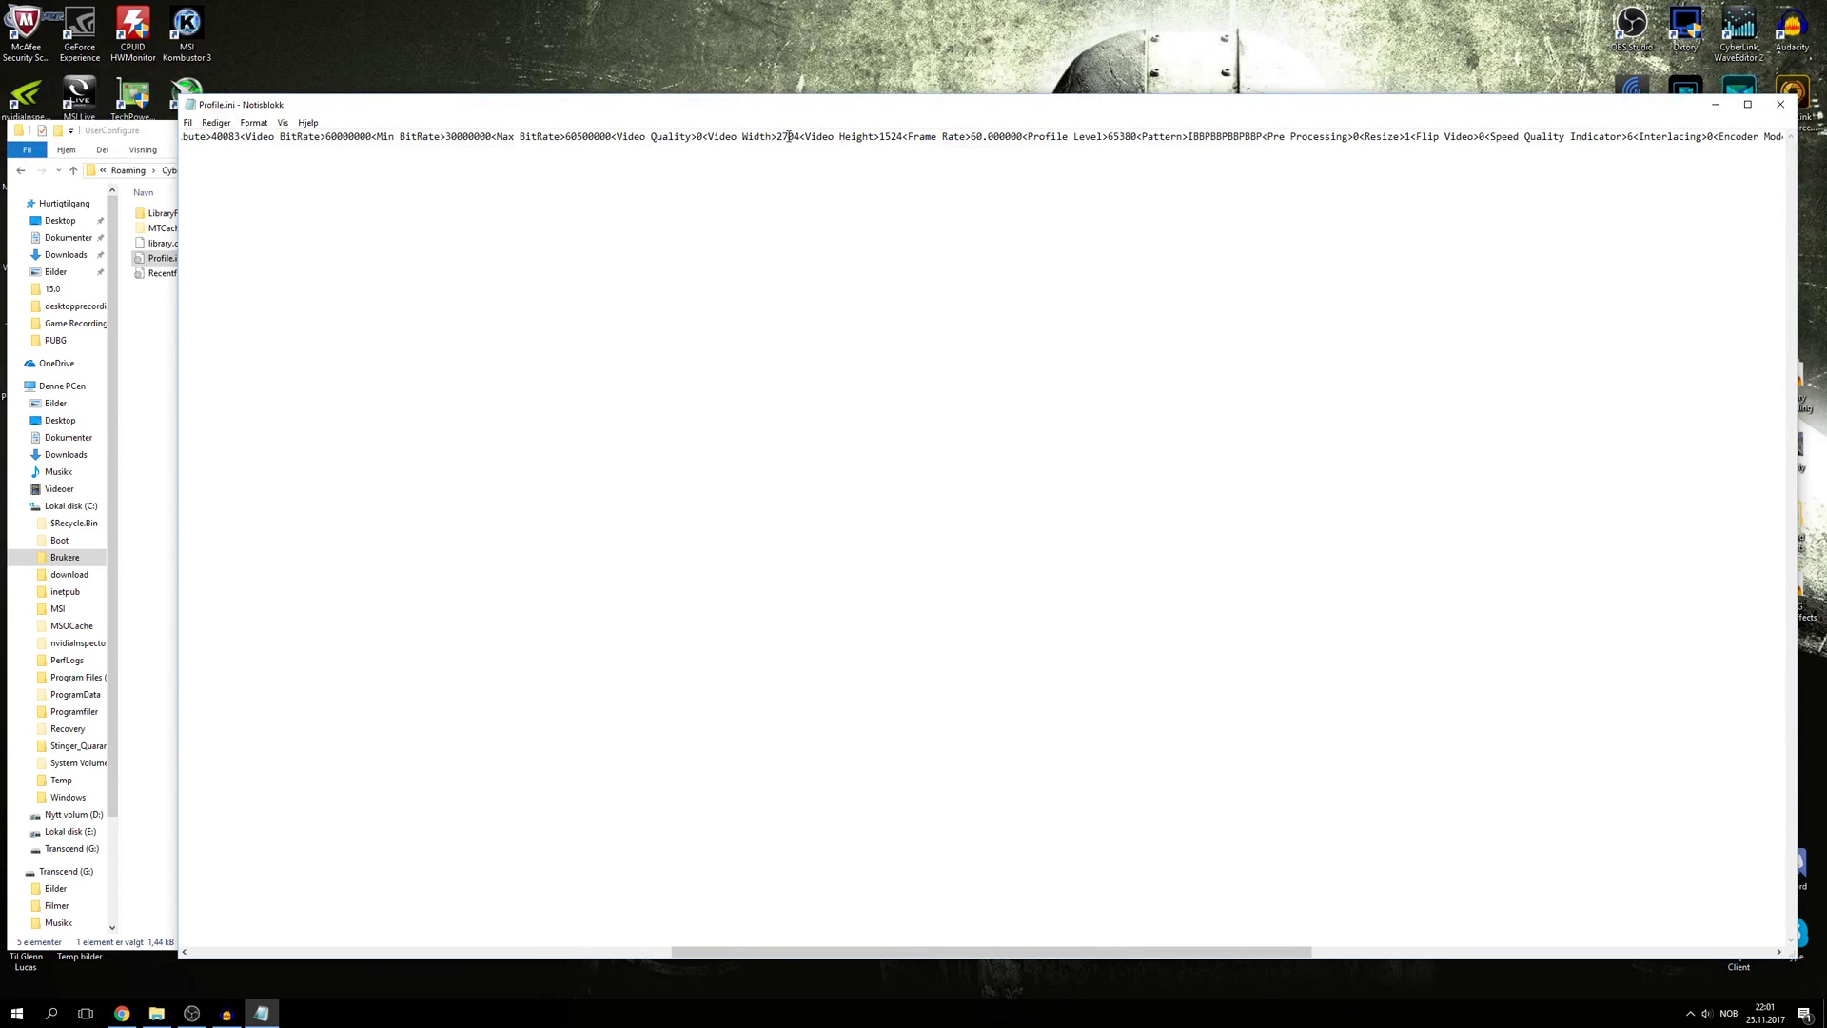
{"action": "left_click_drag", "start_coordinate": [783, 137], "coordinate": [803, 137]}
{"action": "type", "text": "560"}
{"action": "left_click_drag", "start_coordinate": [903, 137], "coordinate": [885, 137]}
{"action": "type", "text": "440"}
{"action": "left_click", "coordinate": [1780, 103]}
{"action": "left_click", "coordinate": [881, 516]}
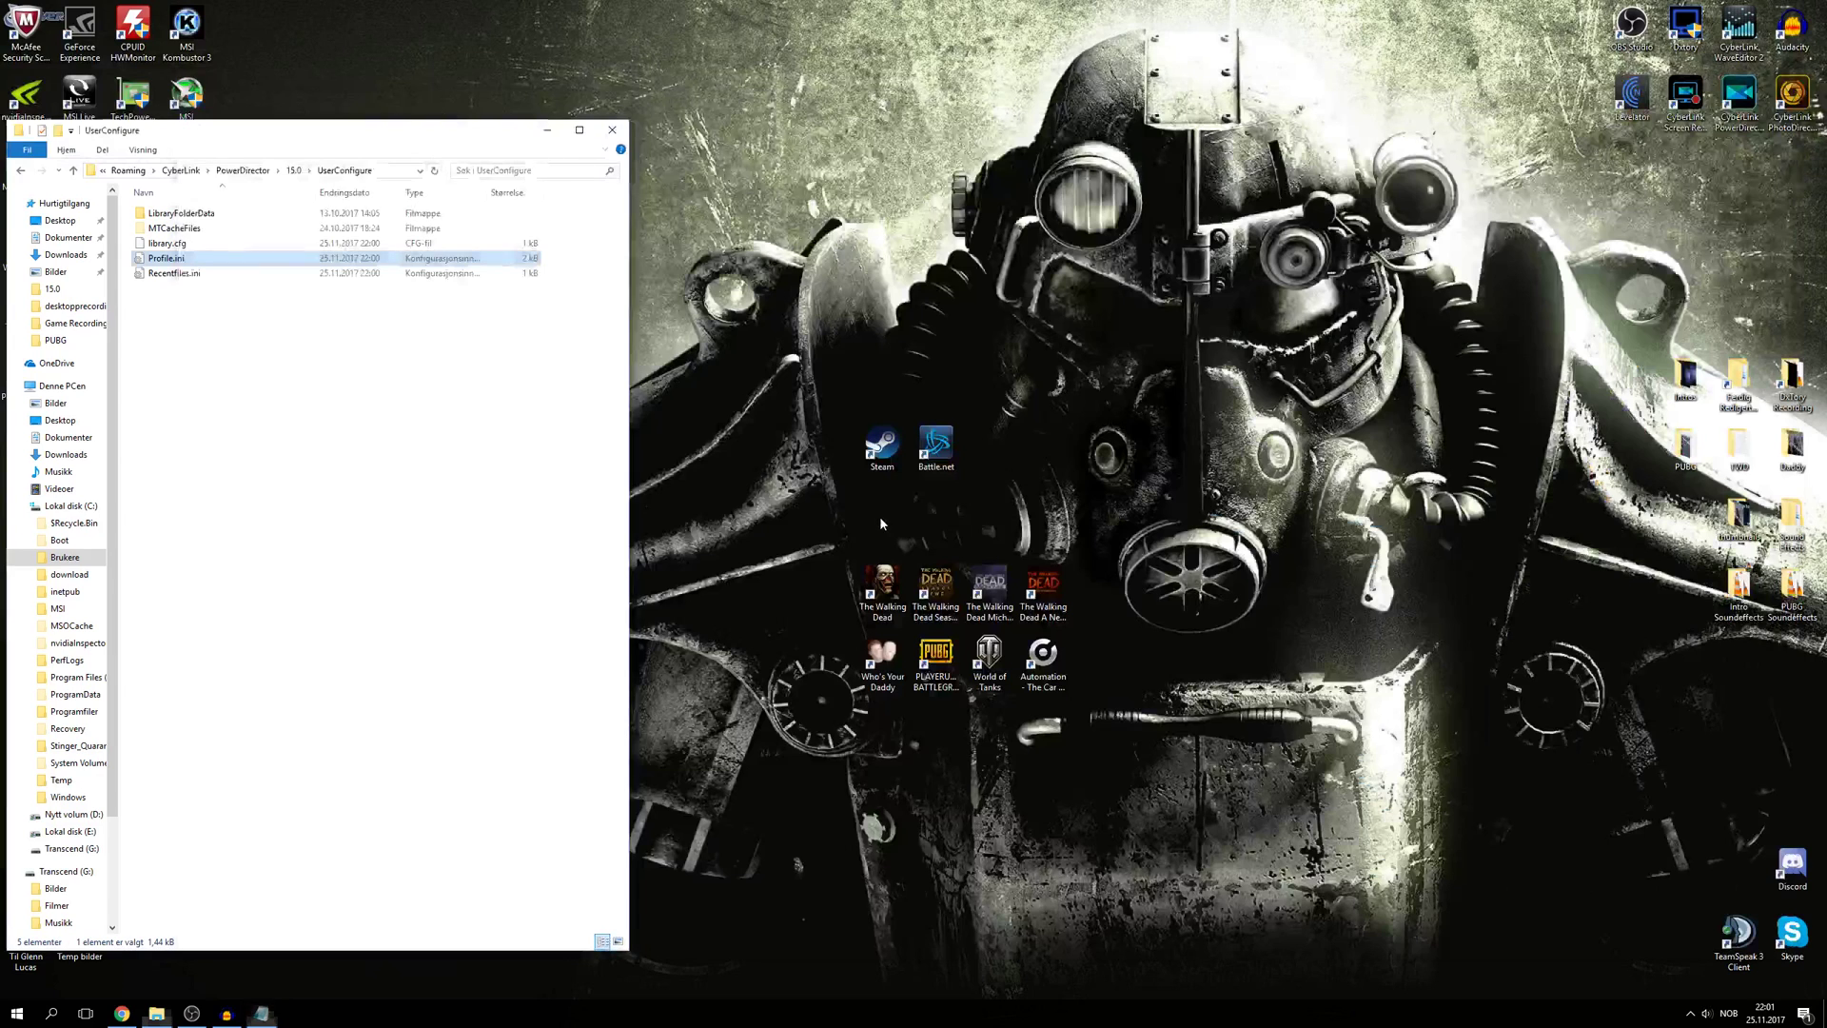
Step: Relaunch PowerDirector in full editing mode and open Intro WoolTech.pds, dismissing the missing-media warning
{"action": "double_click", "coordinate": [1743, 99]}
{"action": "left_click", "coordinate": [772, 540]}
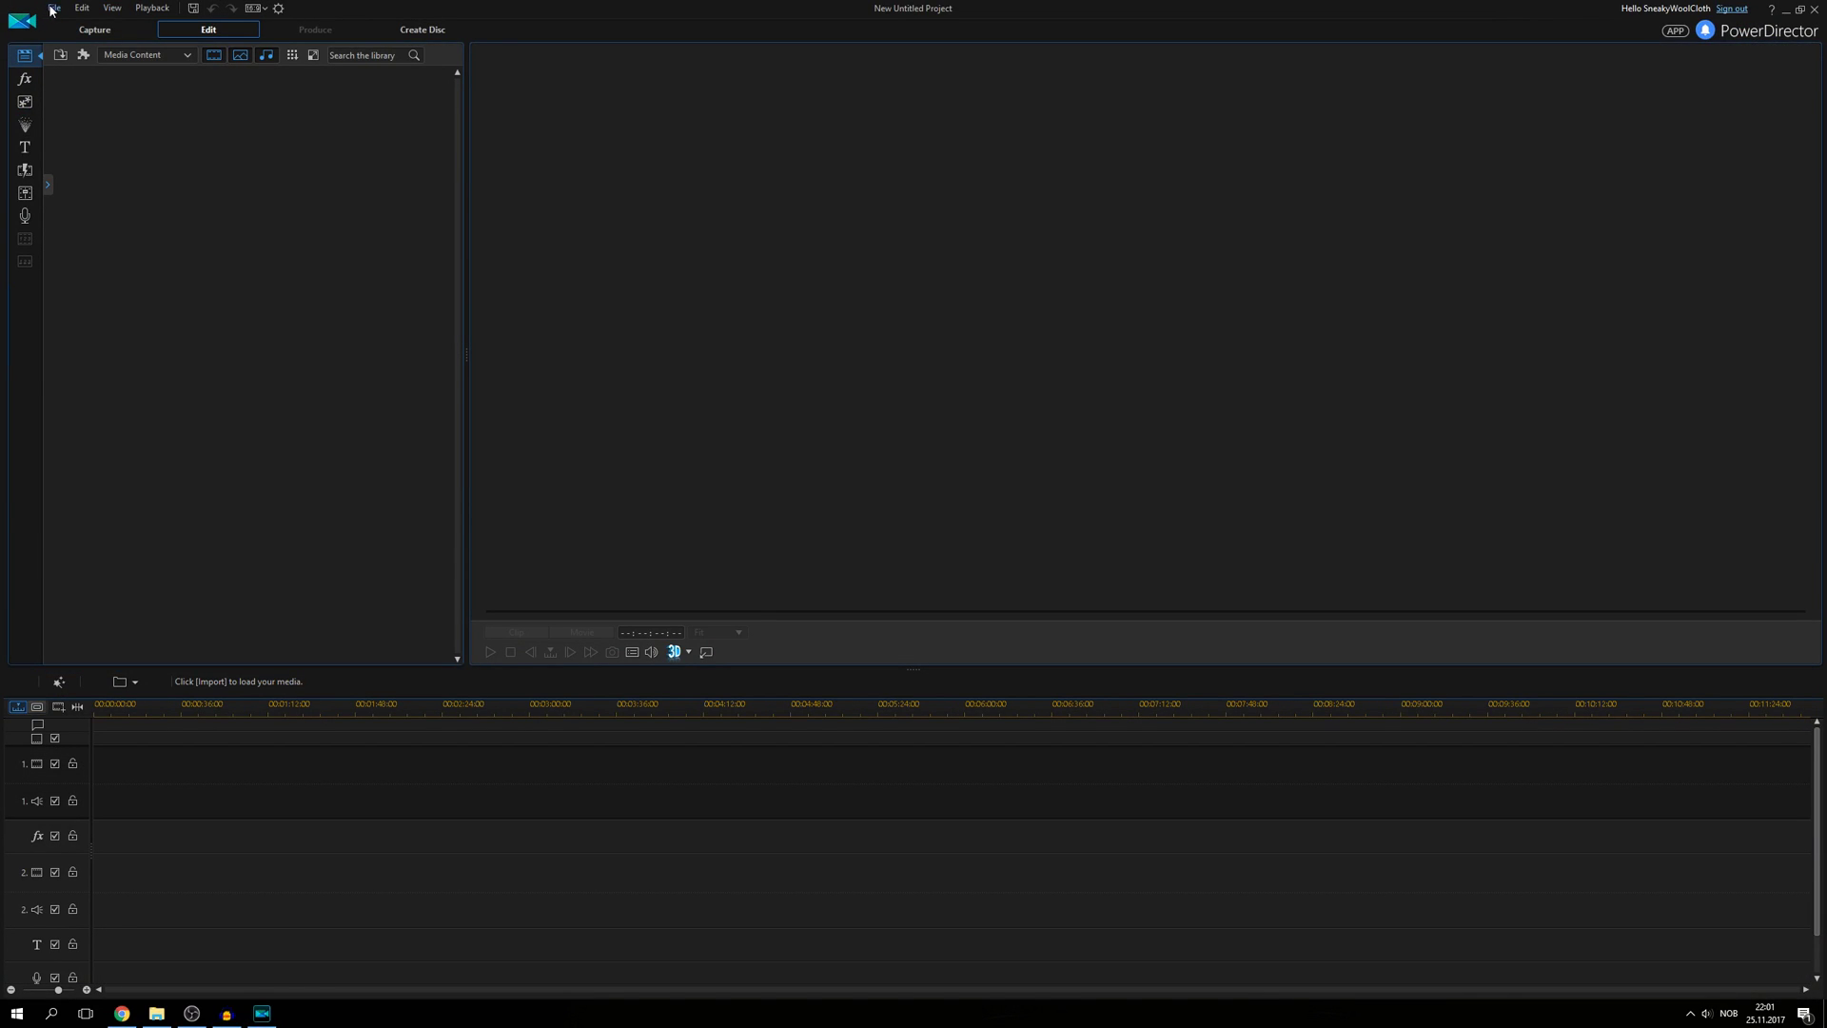
{"action": "left_click", "coordinate": [54, 8]}
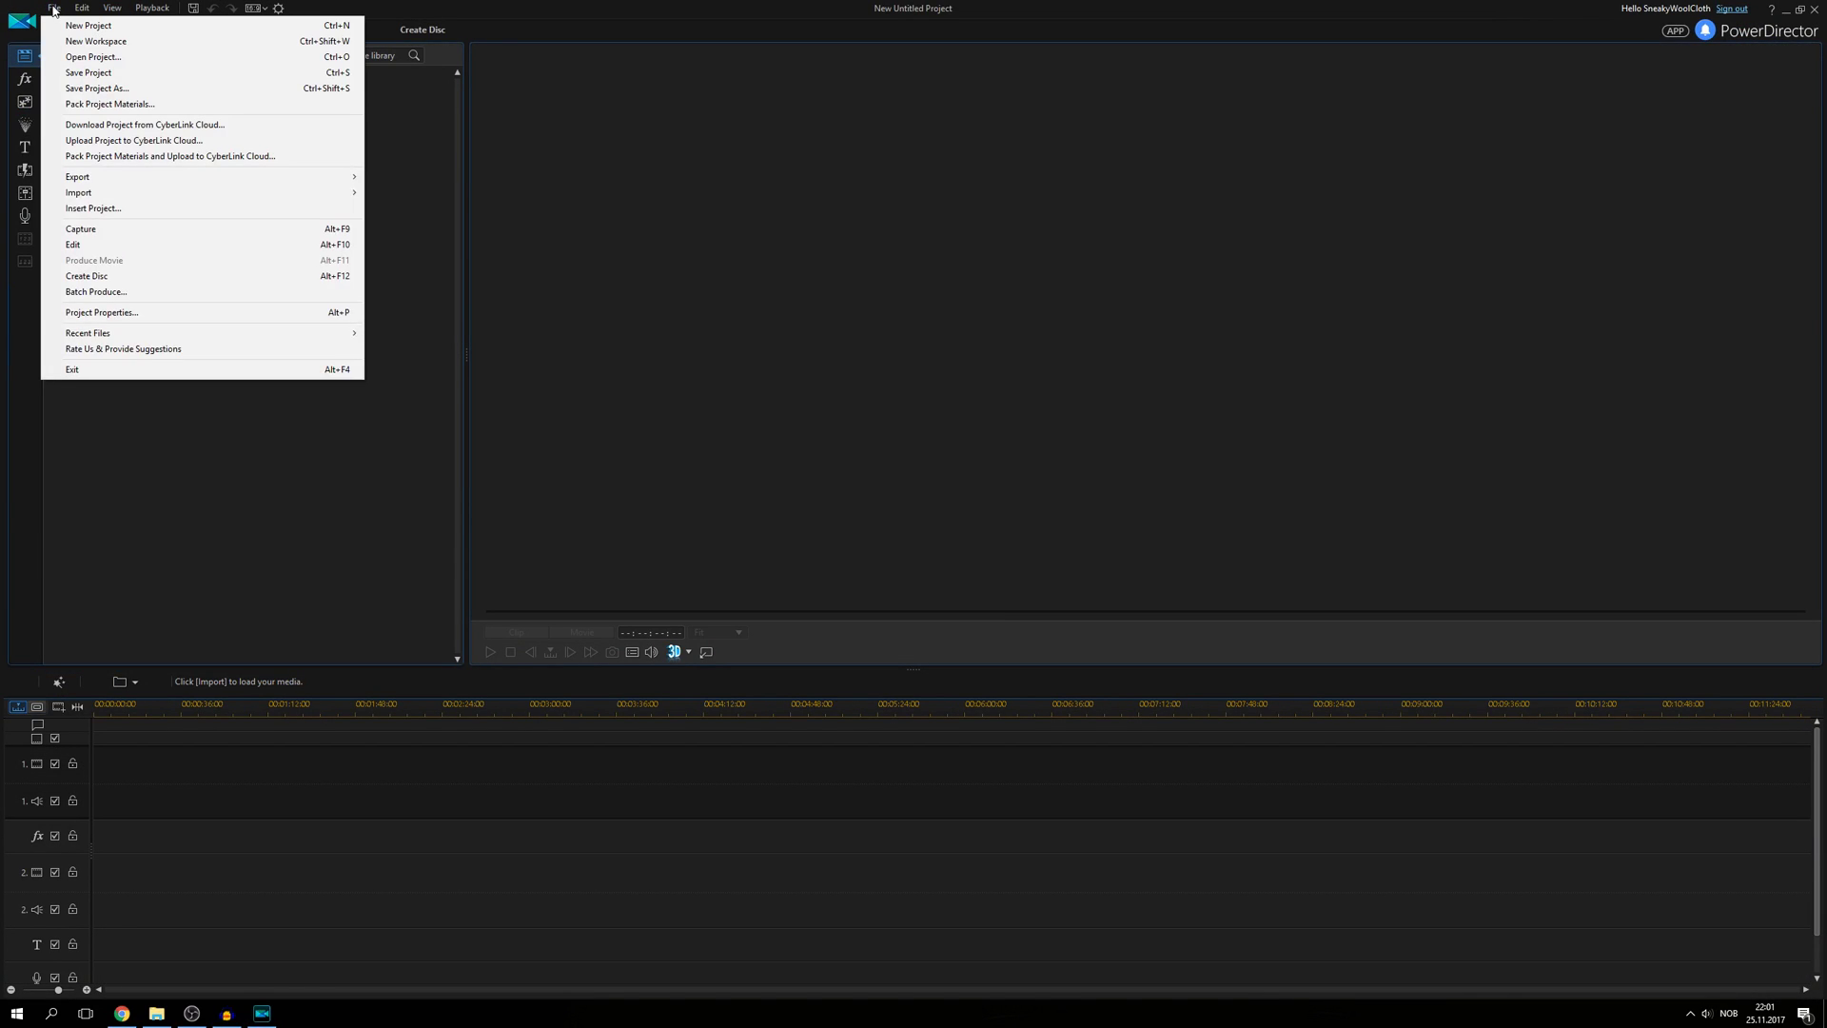
{"action": "left_click", "coordinate": [109, 57]}
{"action": "left_click", "coordinate": [858, 416]}
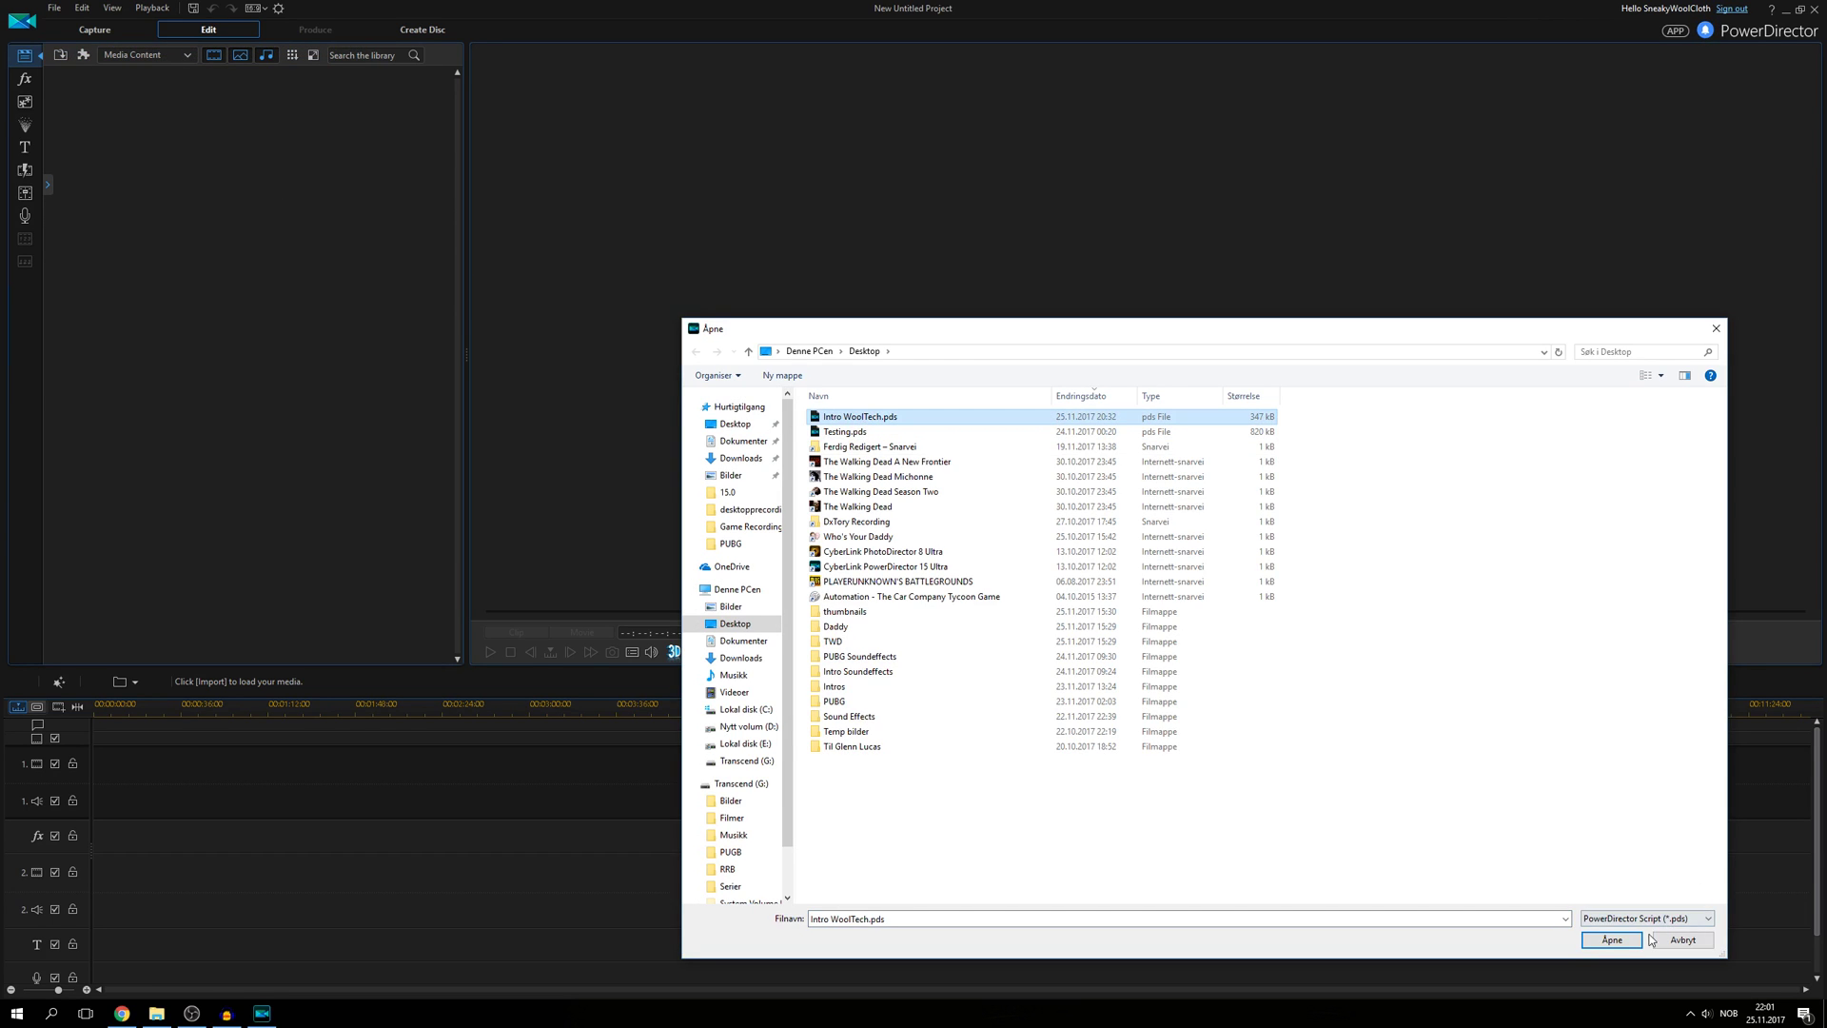
{"action": "left_click", "coordinate": [1613, 940]}
{"action": "left_click", "coordinate": [938, 543]}
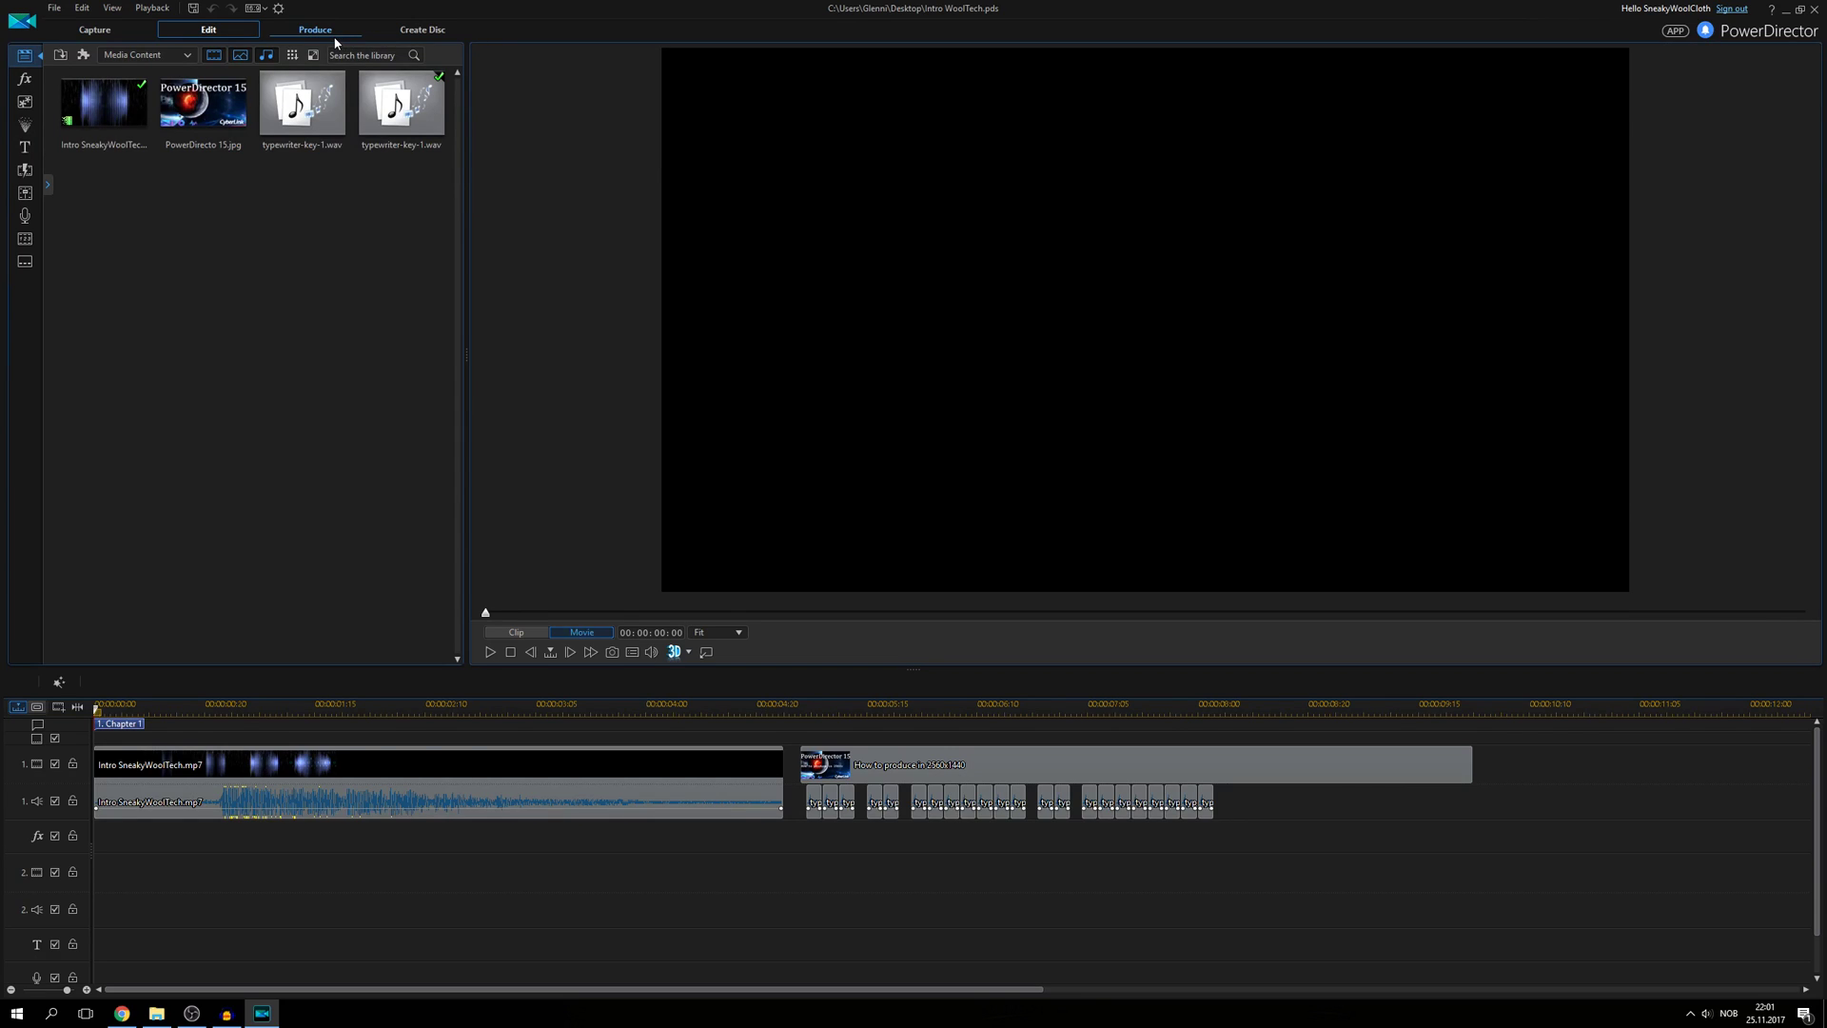
Step: Produce the project with the Youtube profile to Produce.mp4 on the Desktop, then return to Edit
{"action": "left_click", "coordinate": [329, 36]}
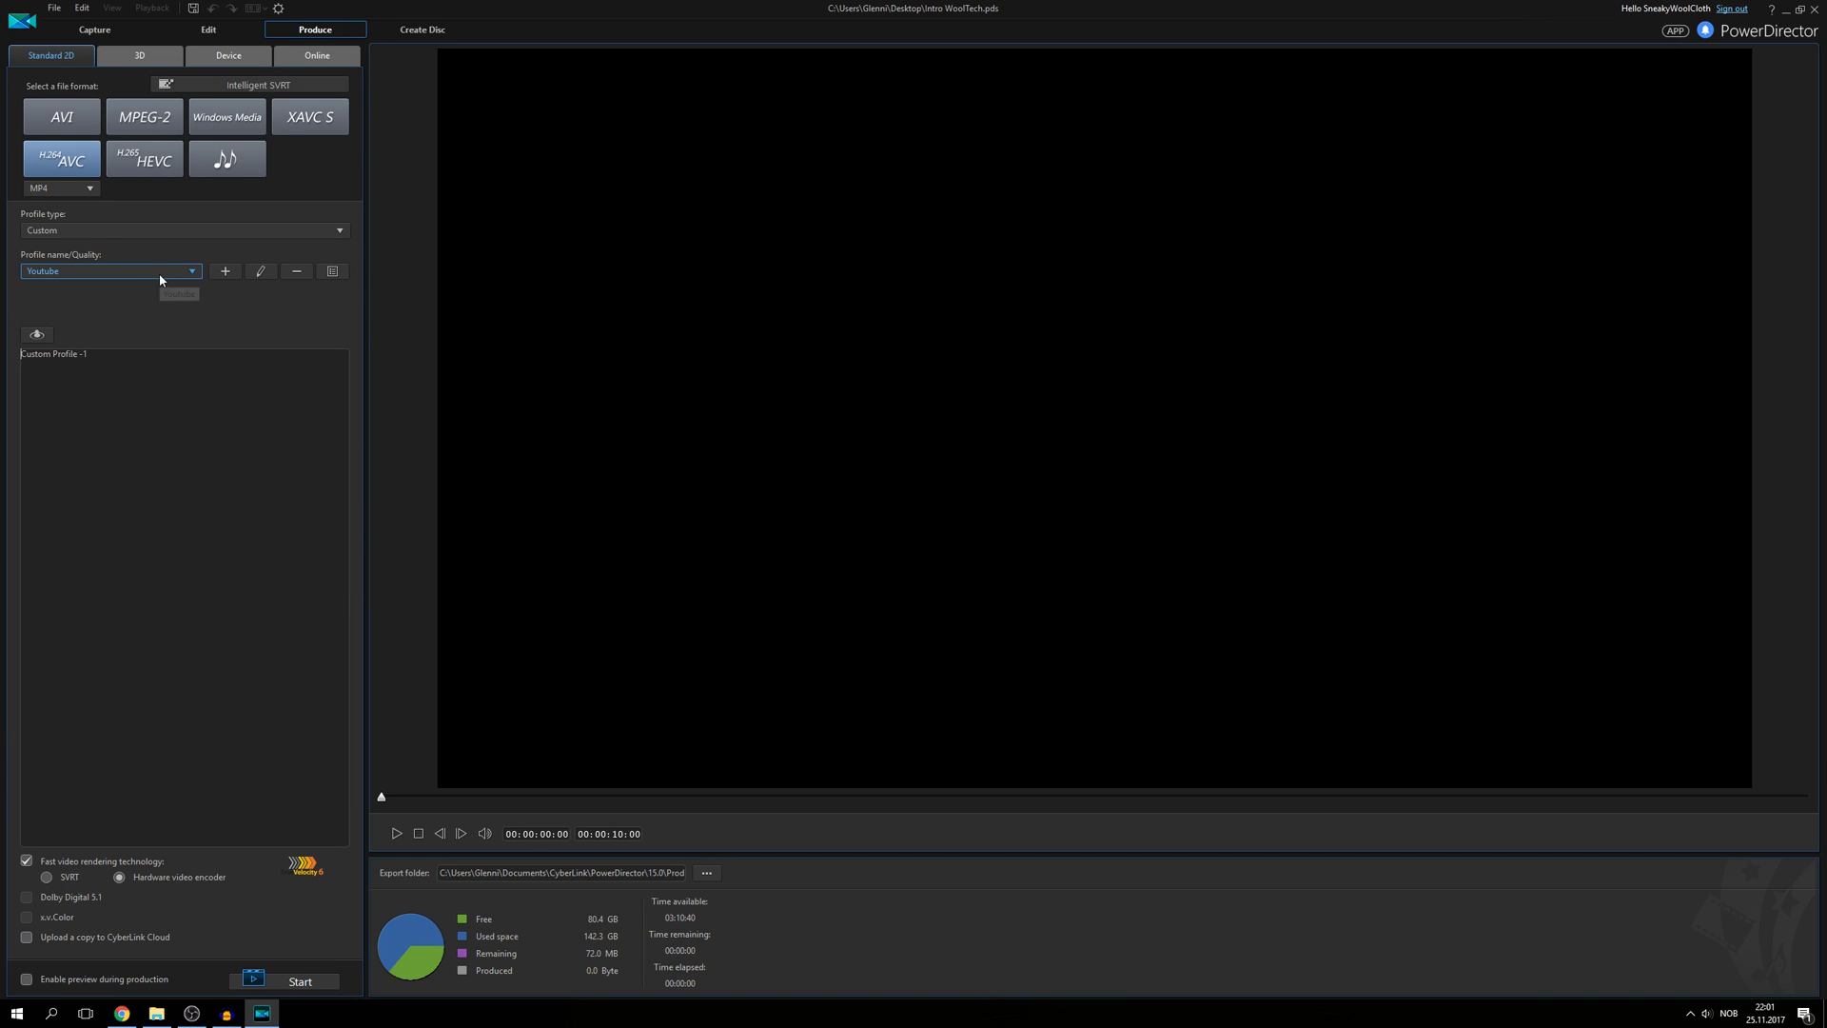
{"action": "left_click", "coordinate": [707, 872]}
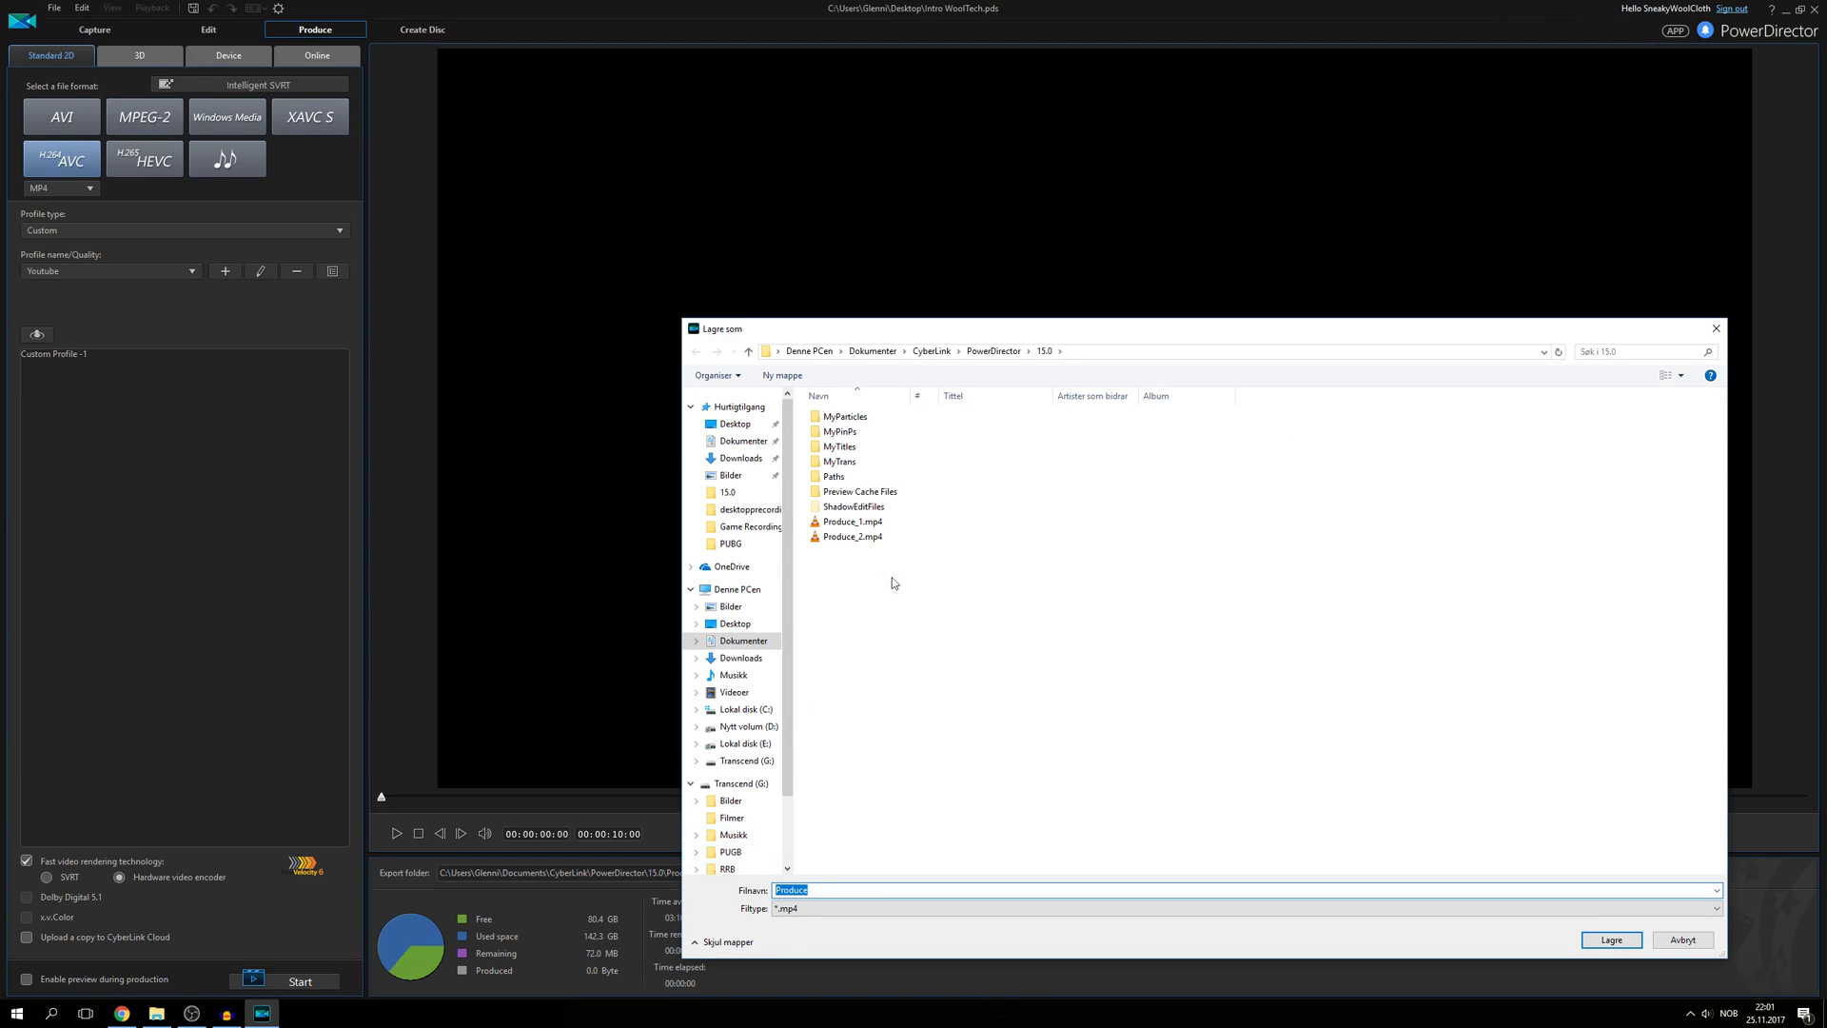
{"action": "left_click", "coordinate": [735, 424]}
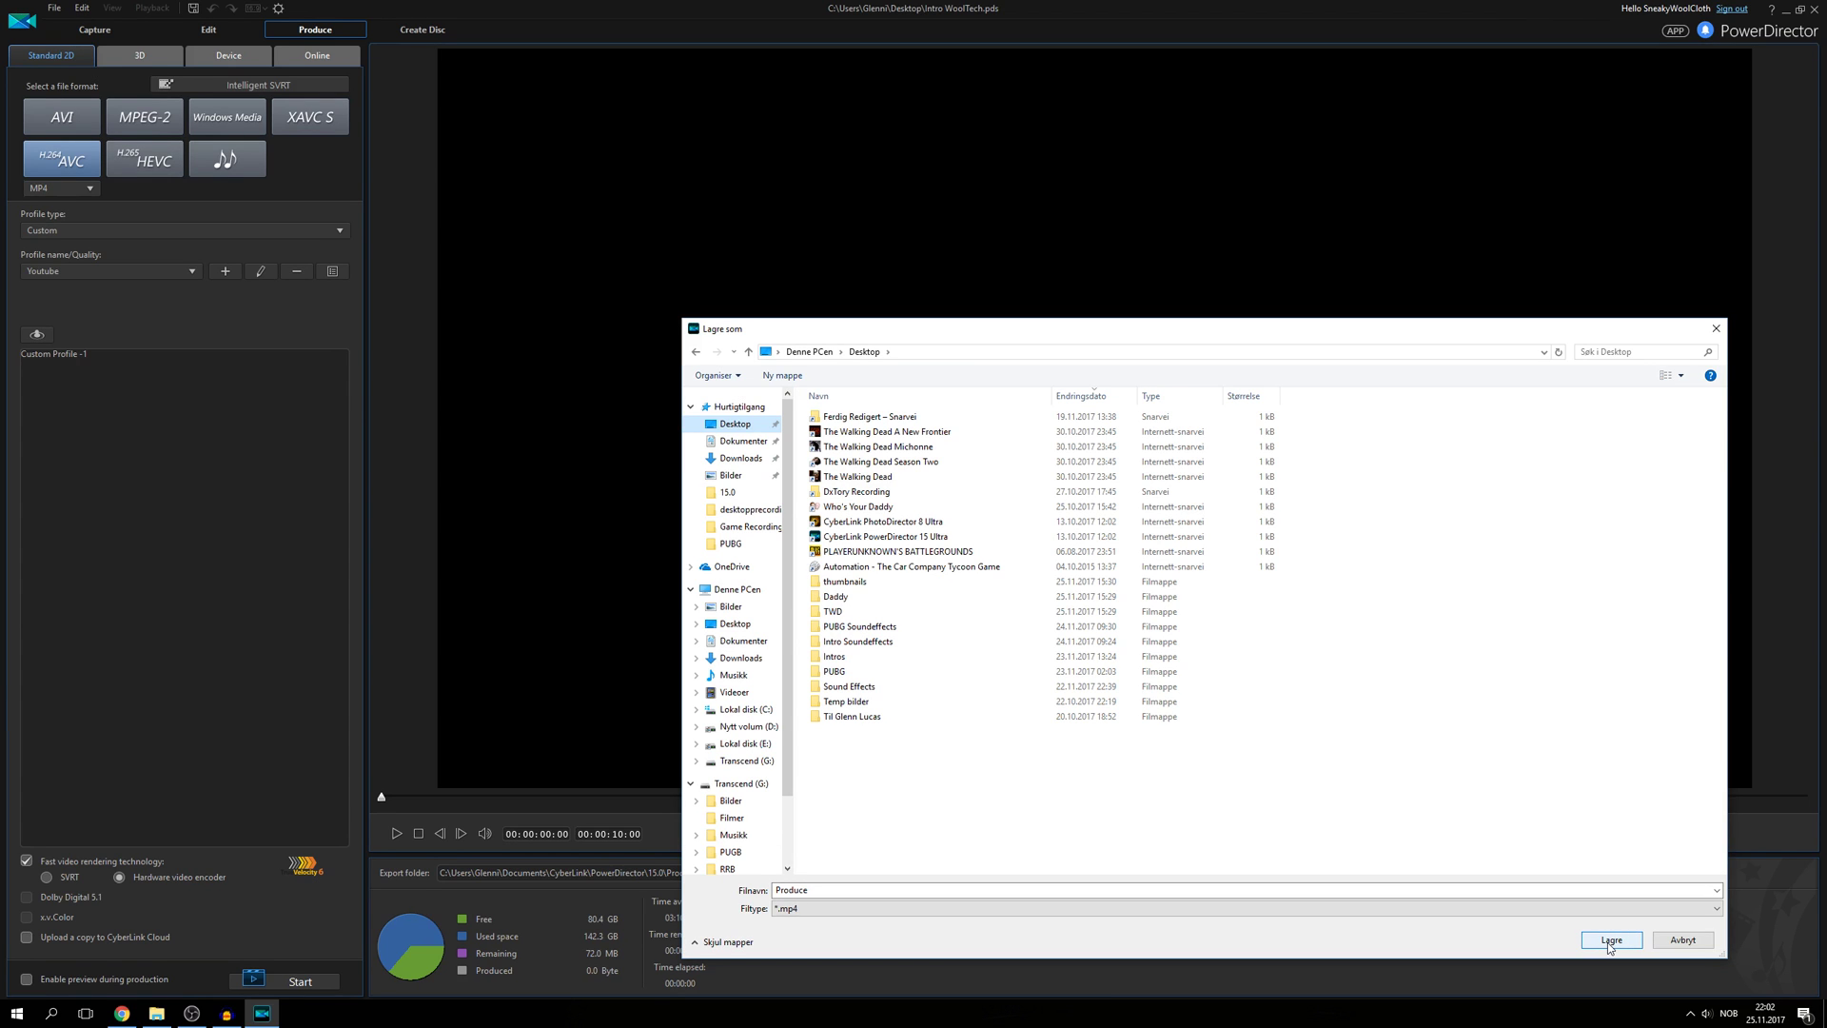
{"action": "left_click", "coordinate": [1611, 941]}
{"action": "left_click", "coordinate": [295, 981]}
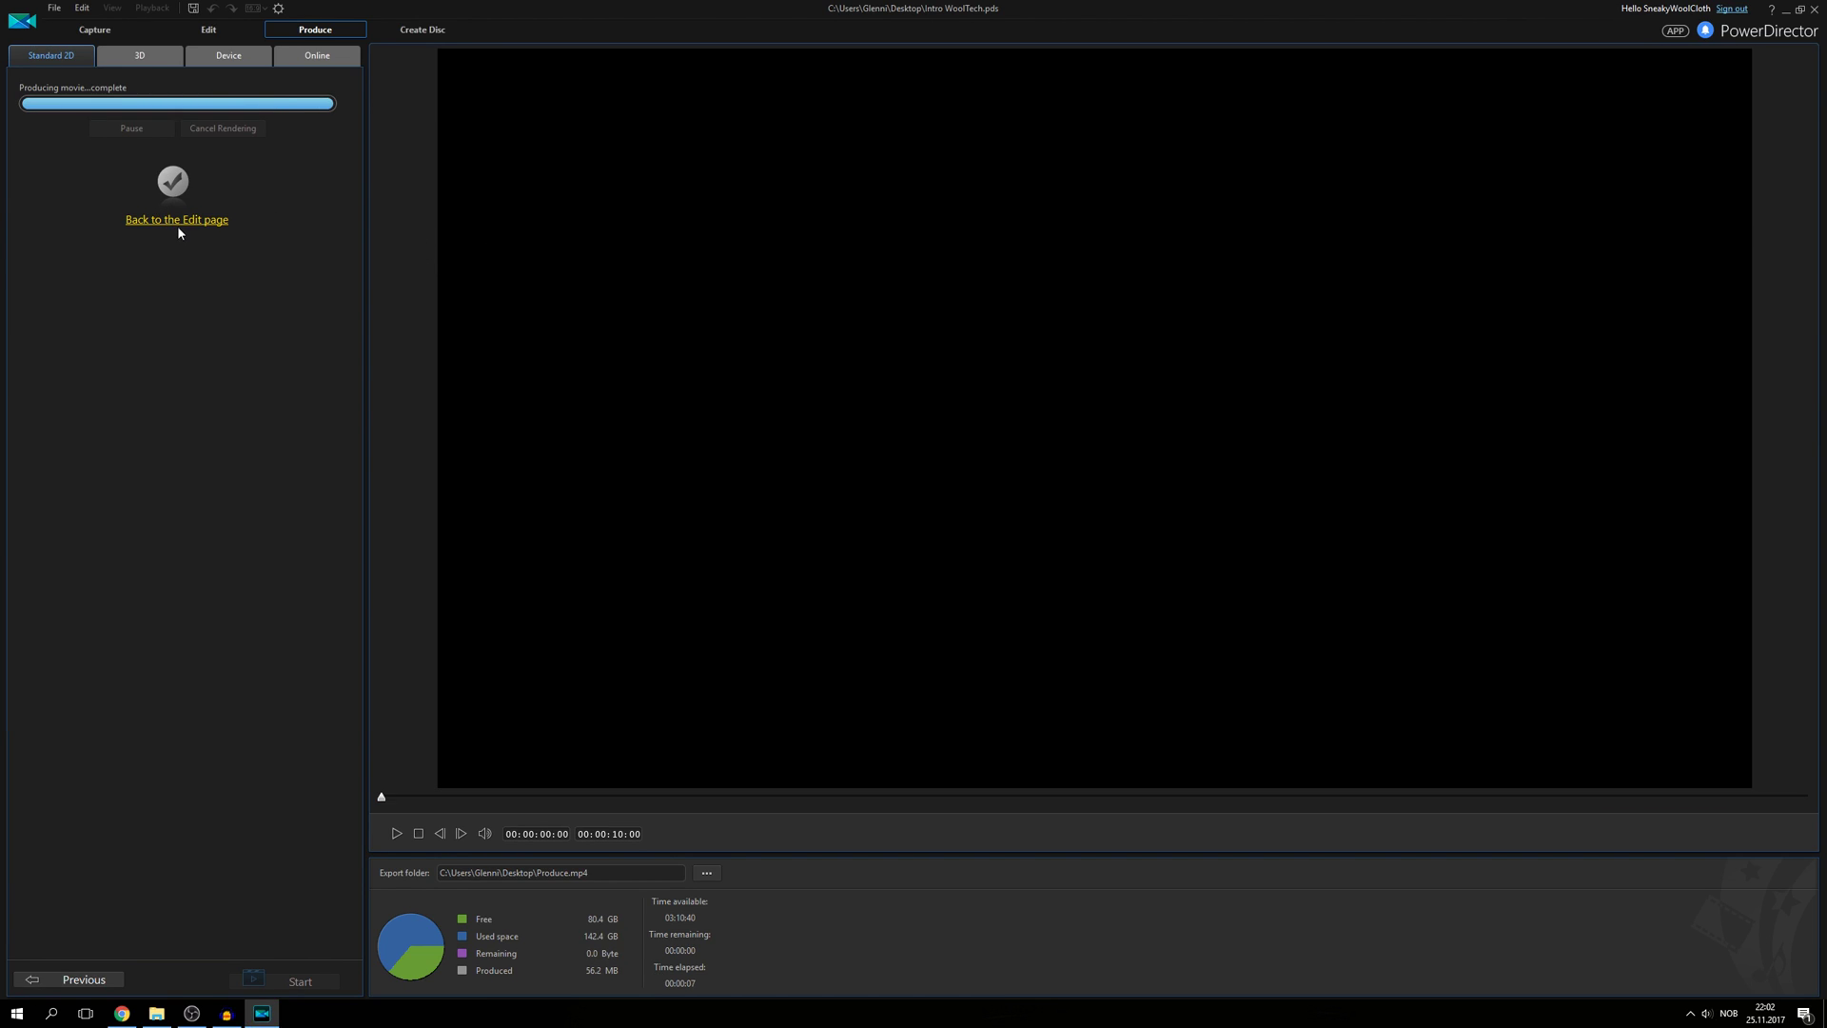
{"action": "left_click", "coordinate": [177, 223]}
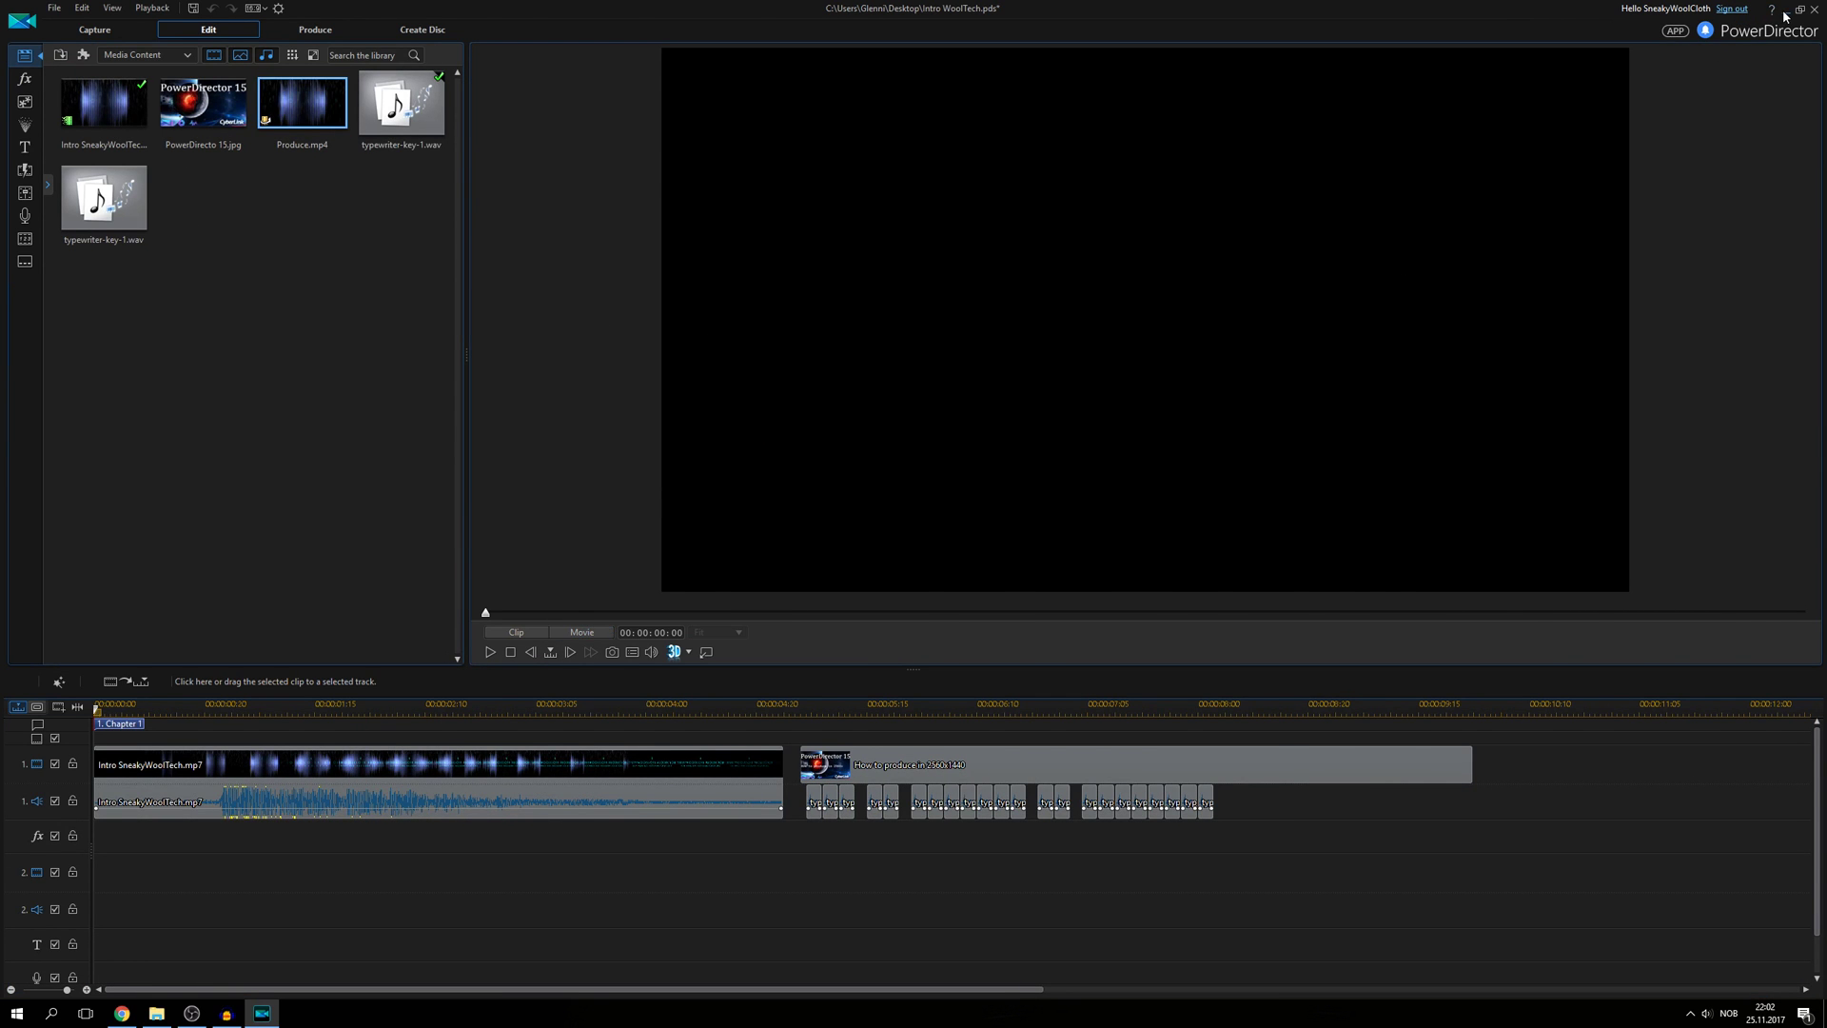
Step: Minimize PowerDirector and the folder window, and move Produce.mp4 to the desktop centre
{"action": "left_click", "coordinate": [1785, 11]}
{"action": "left_click", "coordinate": [544, 129]}
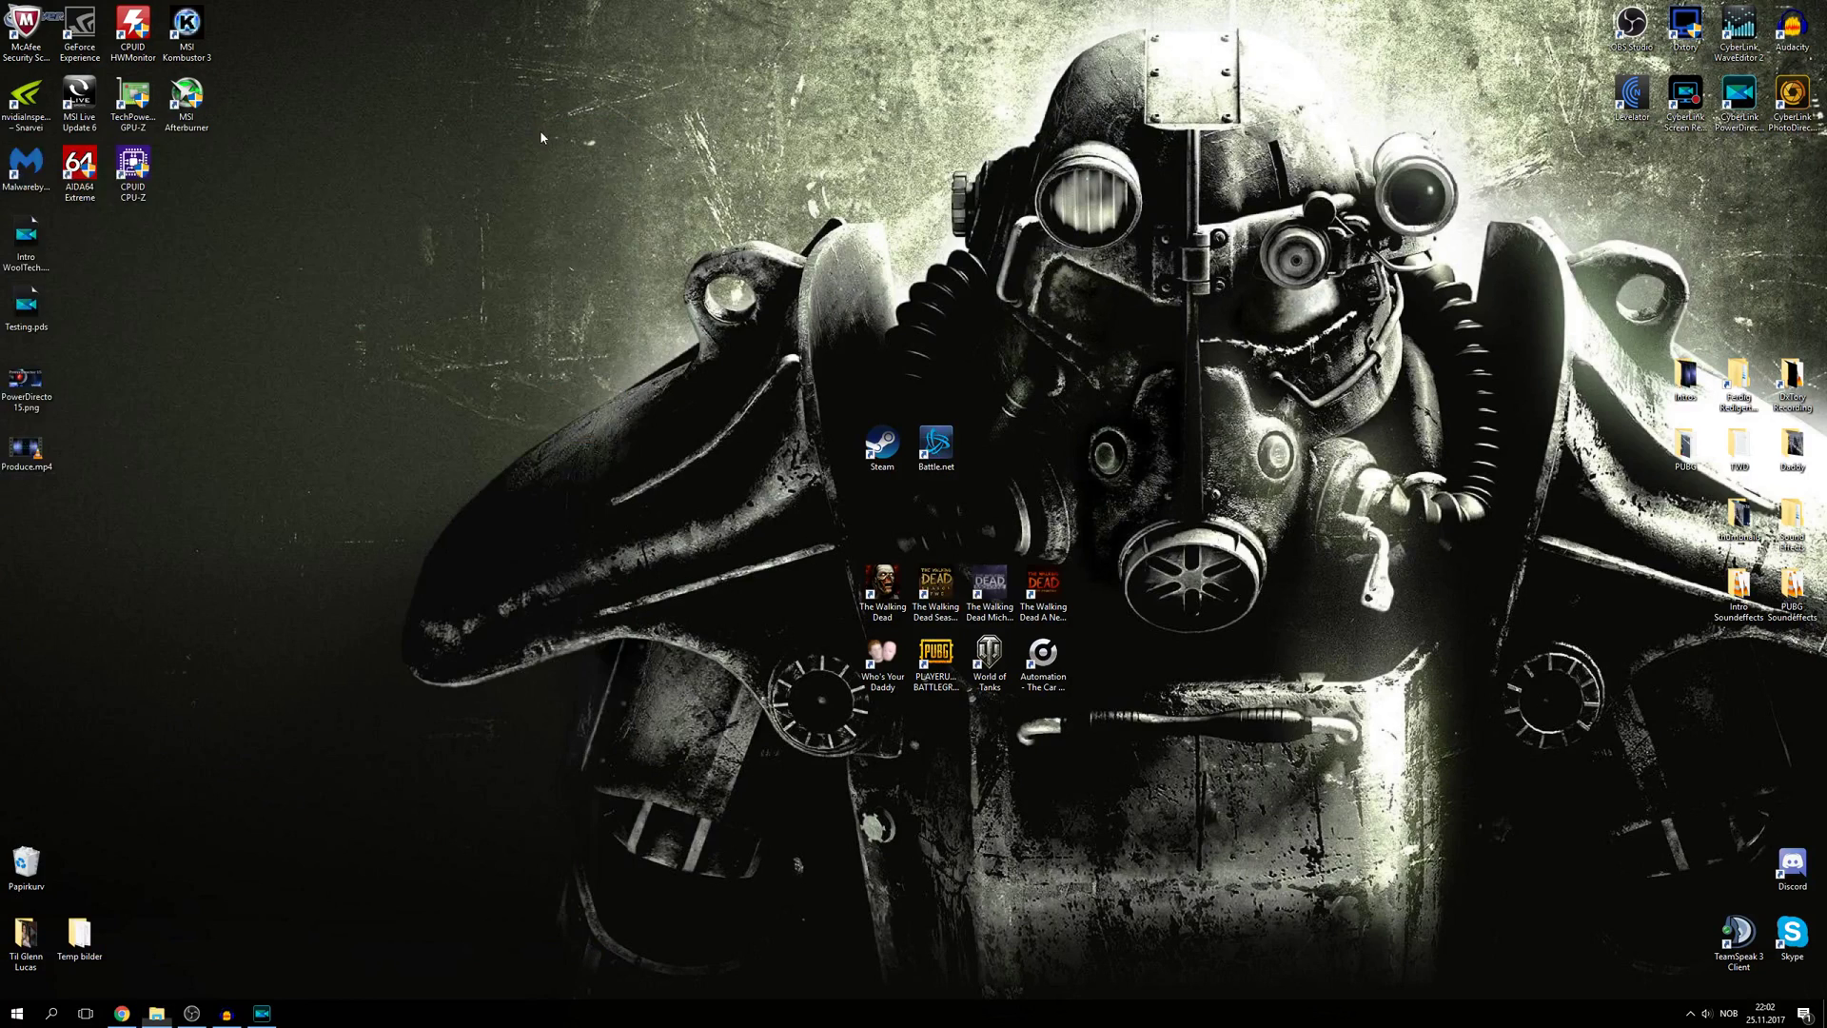
{"action": "mouse_move", "coordinate": [26, 454]}
{"action": "left_mouse_down"}
{"action": "mouse_move", "coordinate": [566, 336]}
{"action": "mouse_move", "coordinate": [559, 311]}
{"action": "left_mouse_up"}
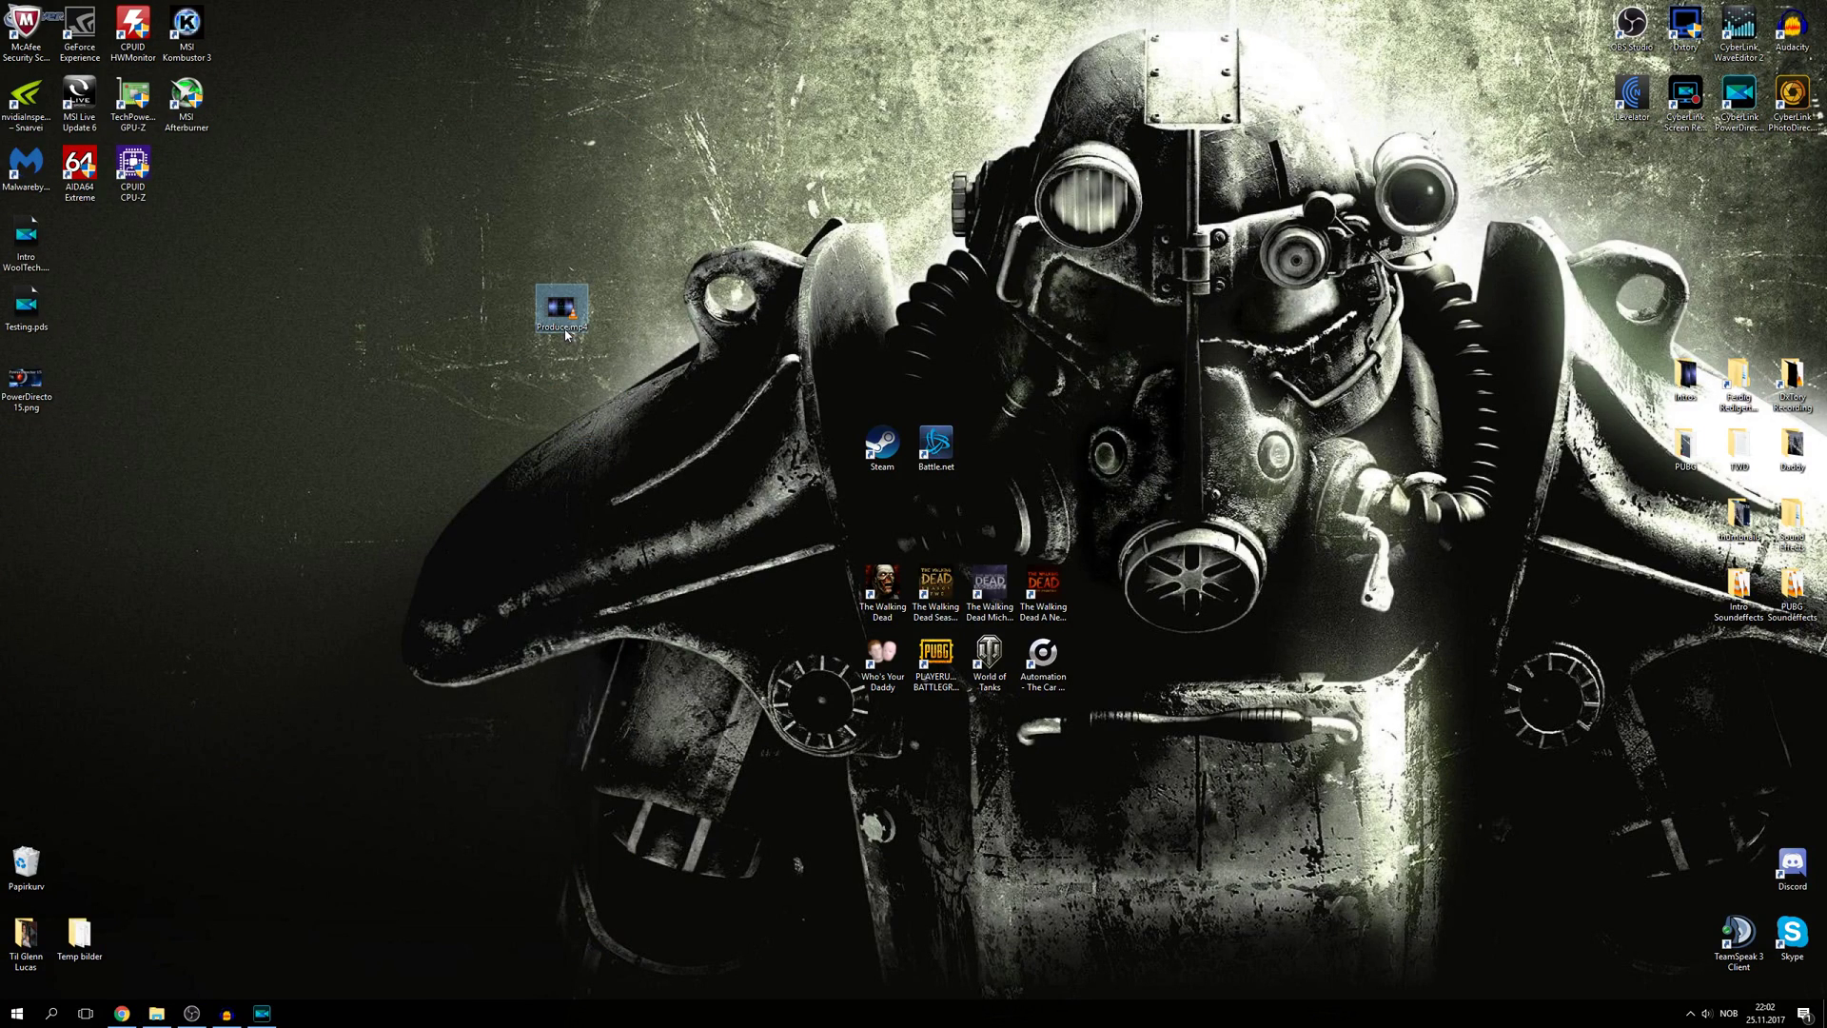
Step: Check Produce.mp4's Details show 2560x1440 at 60 fps, then play it in VLC
{"action": "right_click", "coordinate": [559, 312]}
{"action": "left_click", "coordinate": [642, 611]}
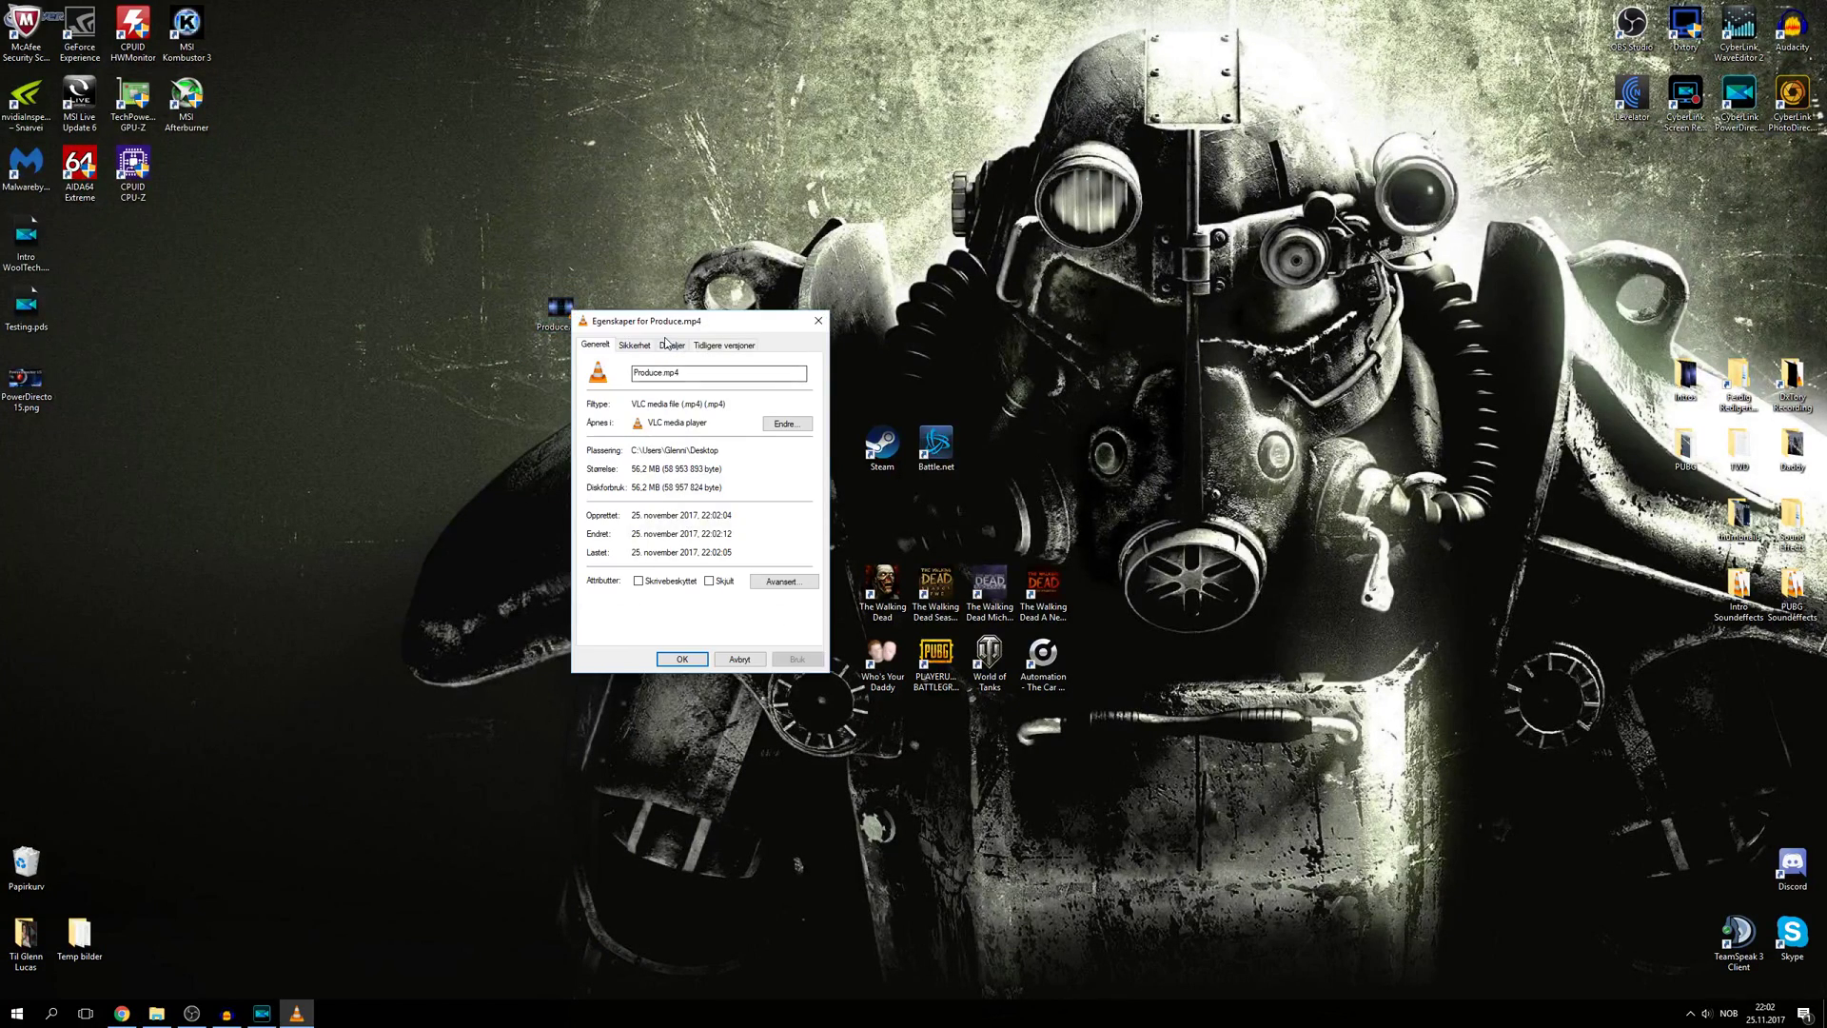
{"action": "left_click", "coordinate": [670, 345]}
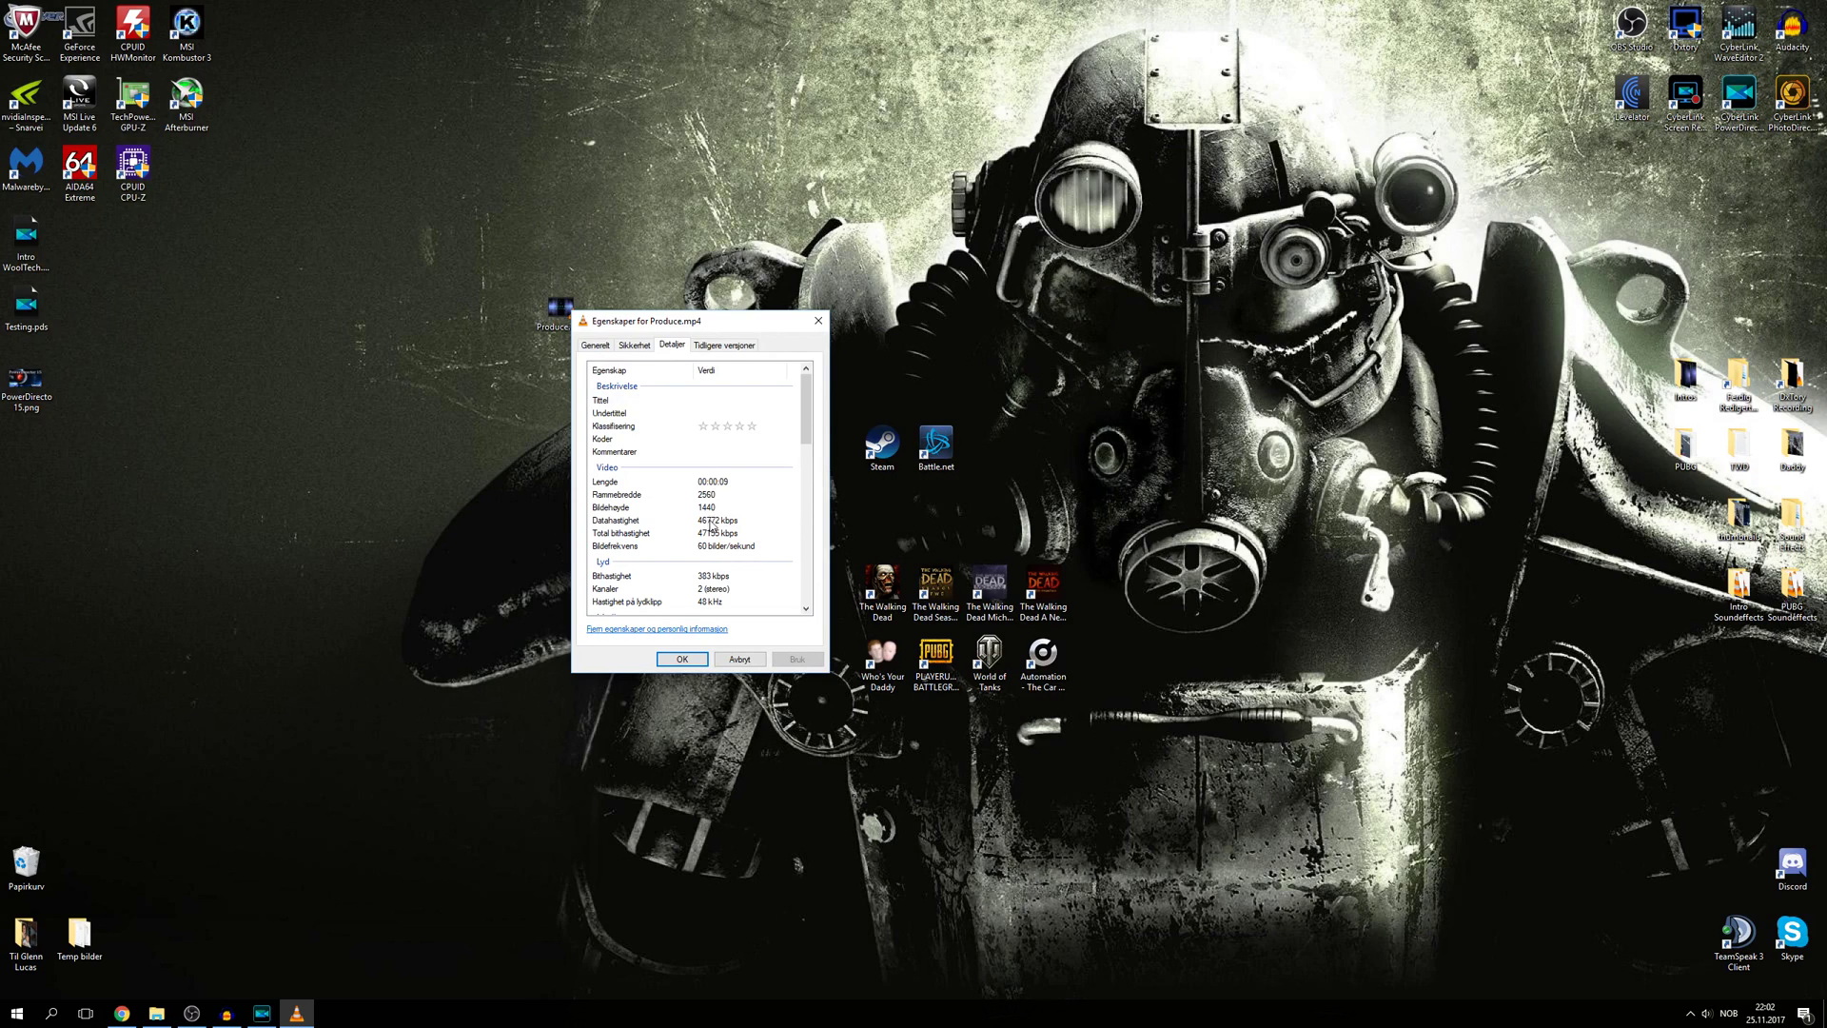
{"action": "scroll", "coordinate": [718, 530], "scroll_direction": "down", "scroll_amount": 1}
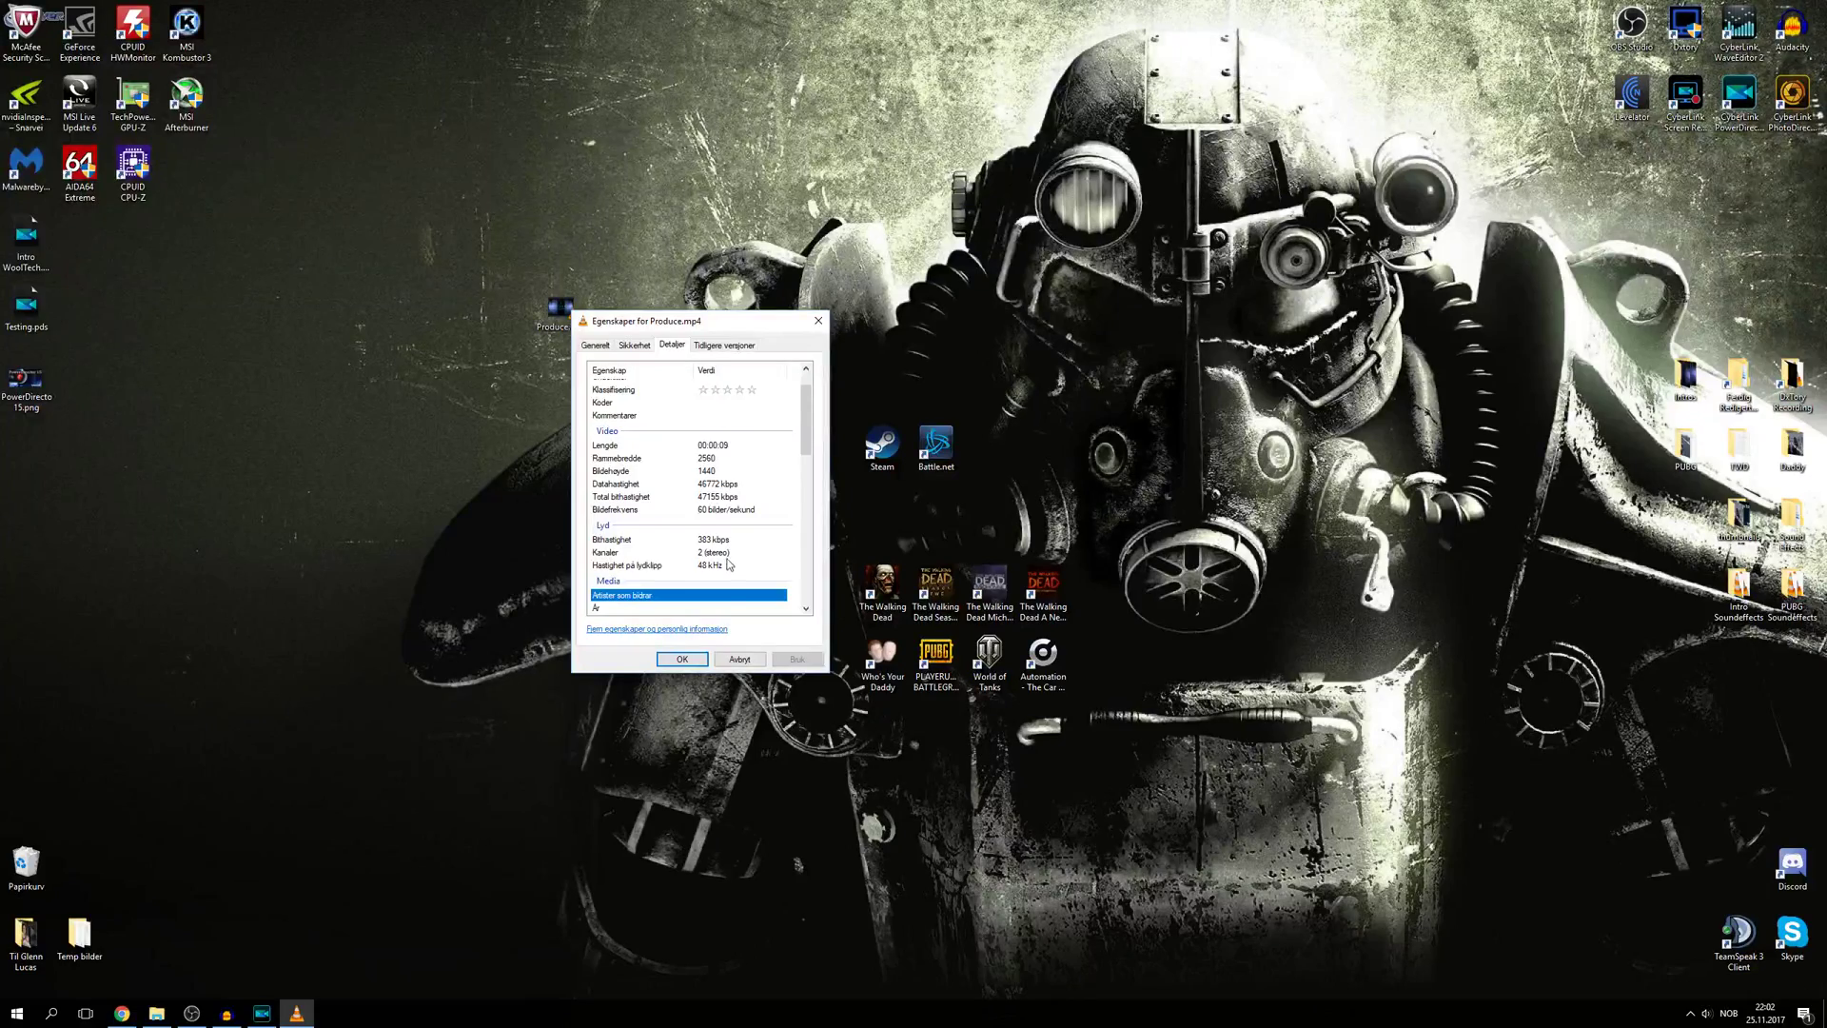
{"action": "left_click", "coordinate": [734, 659]}
{"action": "double_click", "coordinate": [567, 323]}
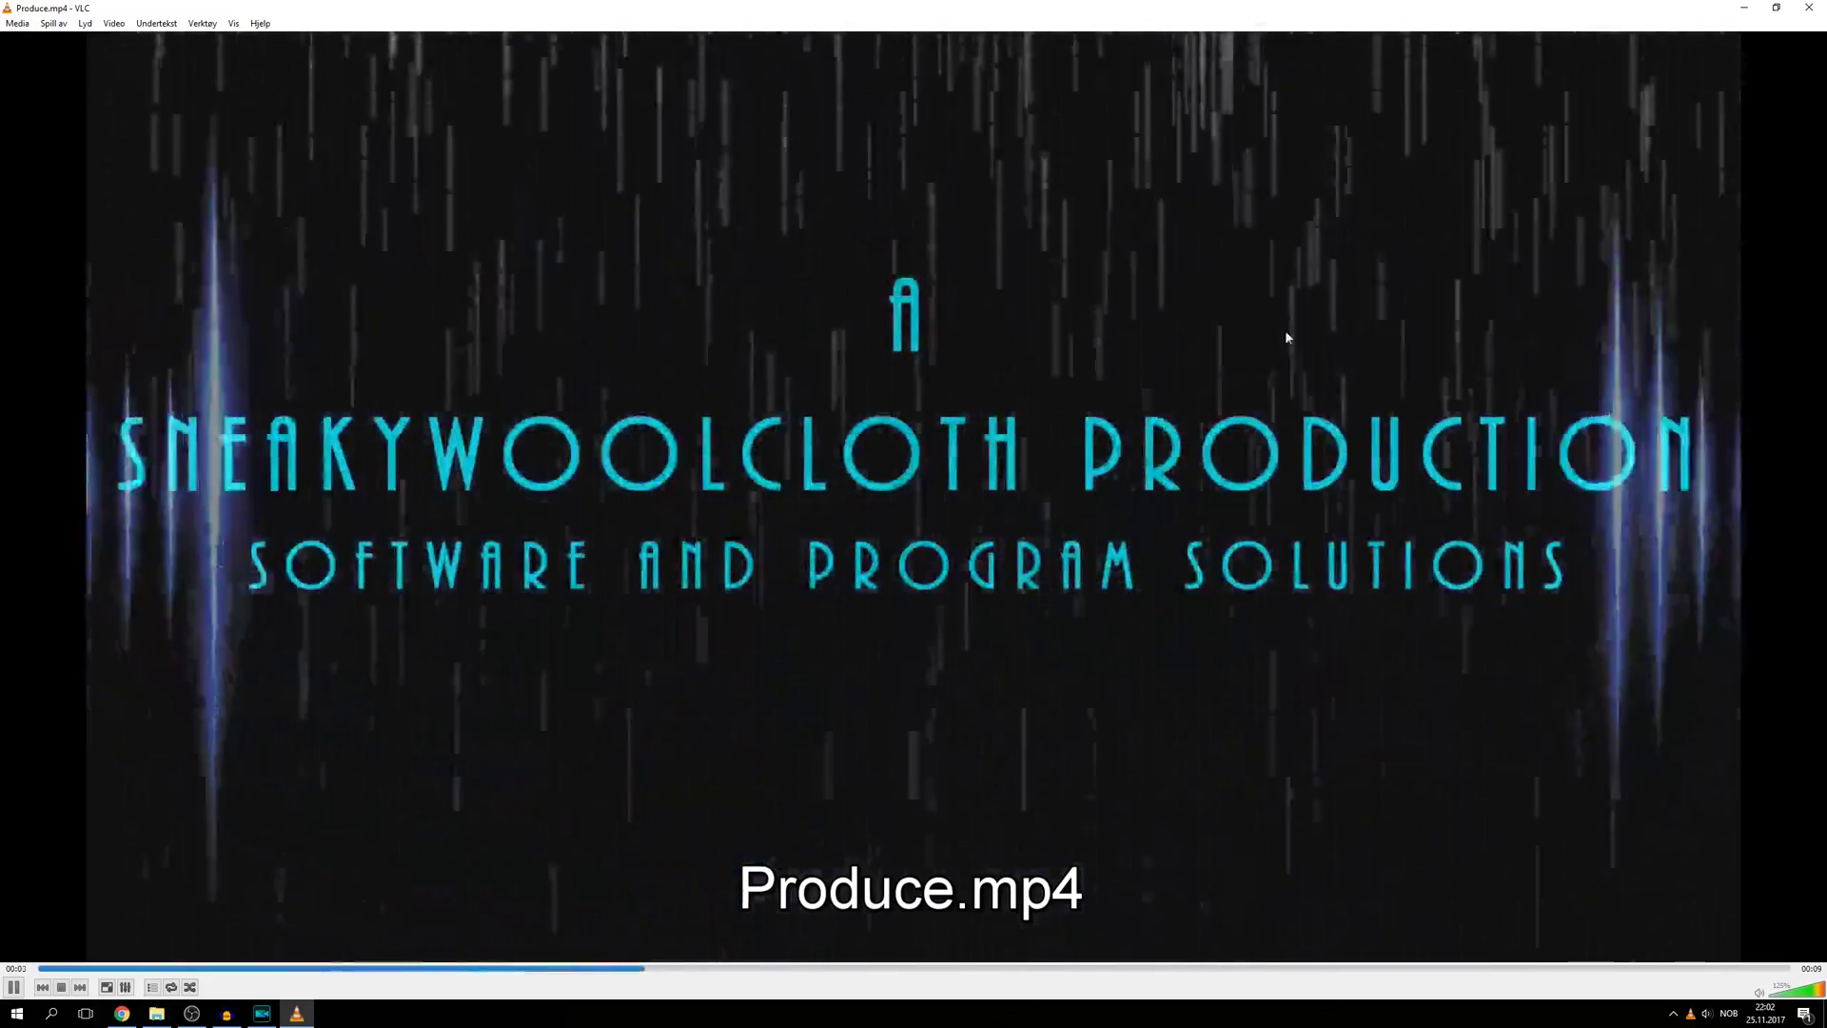
{"action": "left_click", "coordinate": [1805, 13]}
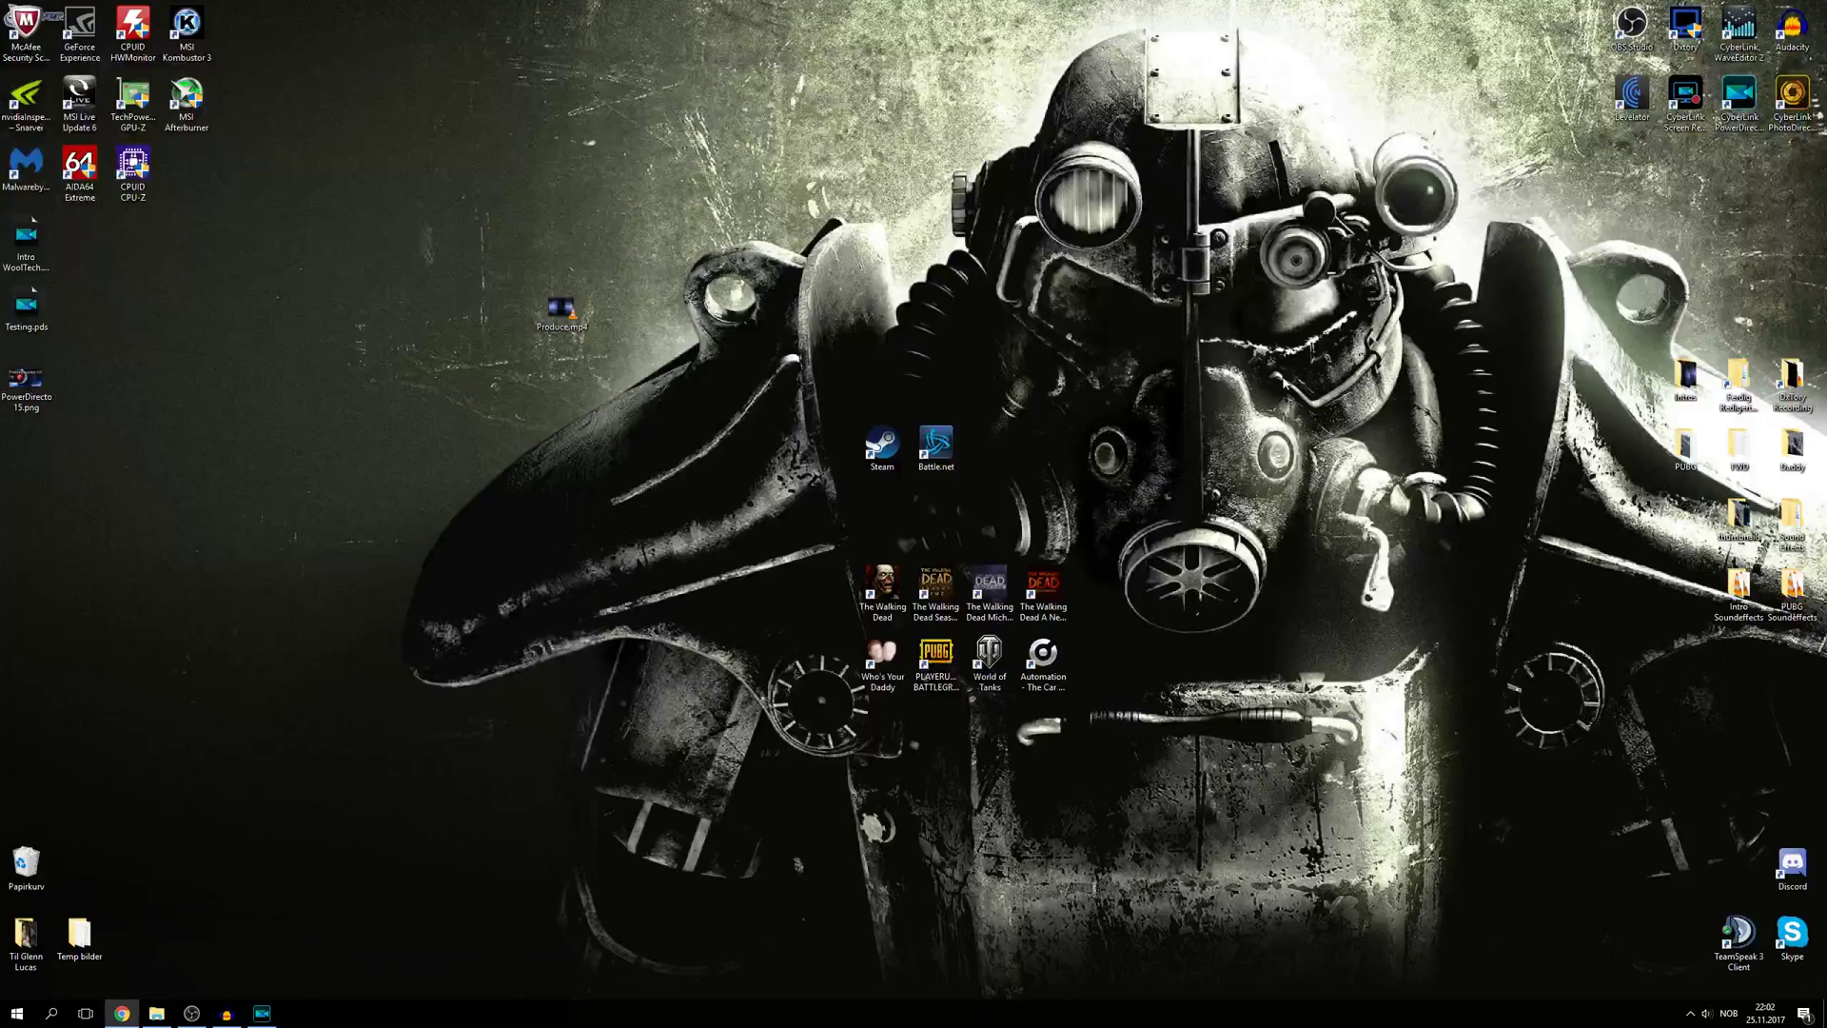